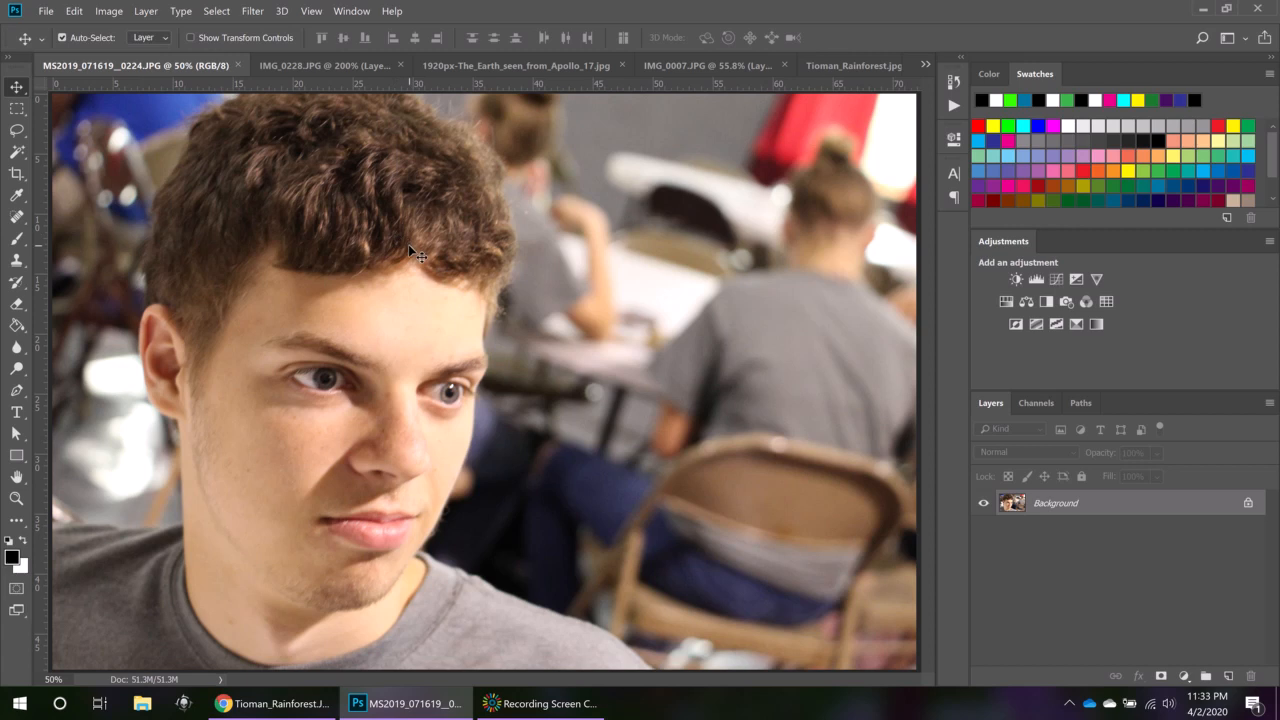
- Adjust the portrait's RGB levels with input black at 12, input white at 248, and slightly brightened midtones
left_click(108, 11)
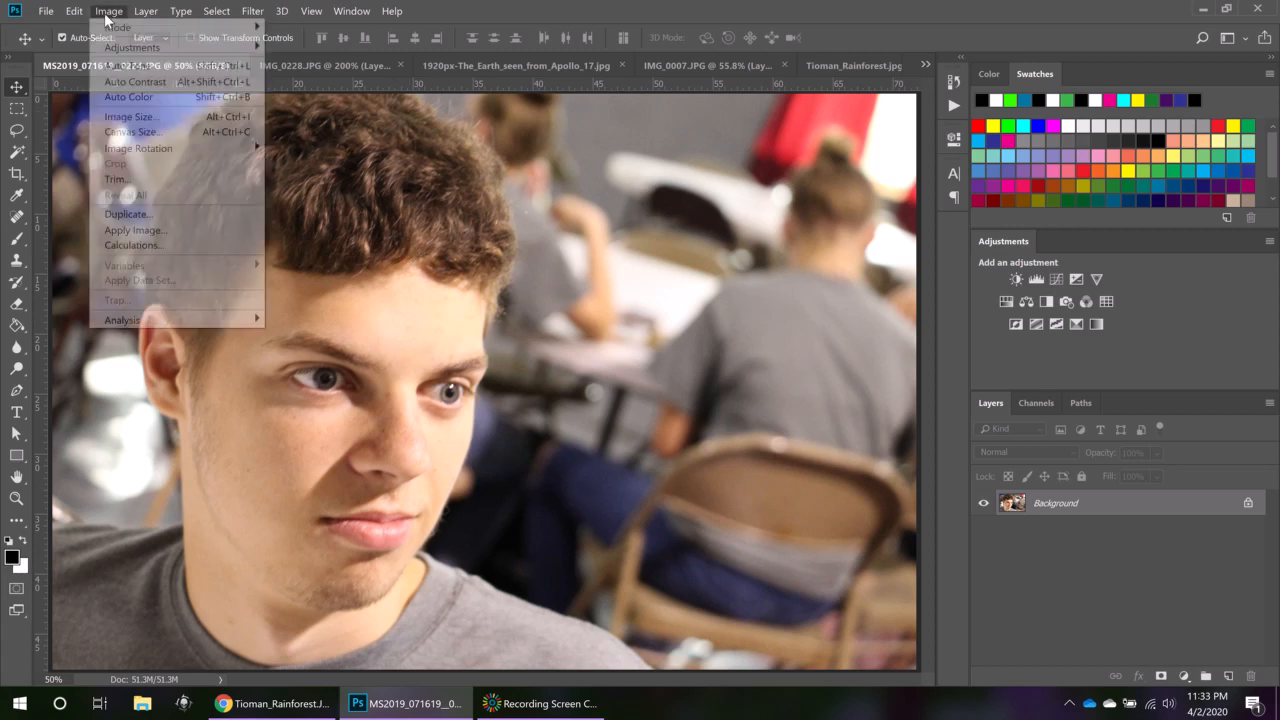
mouse_move(114, 50)
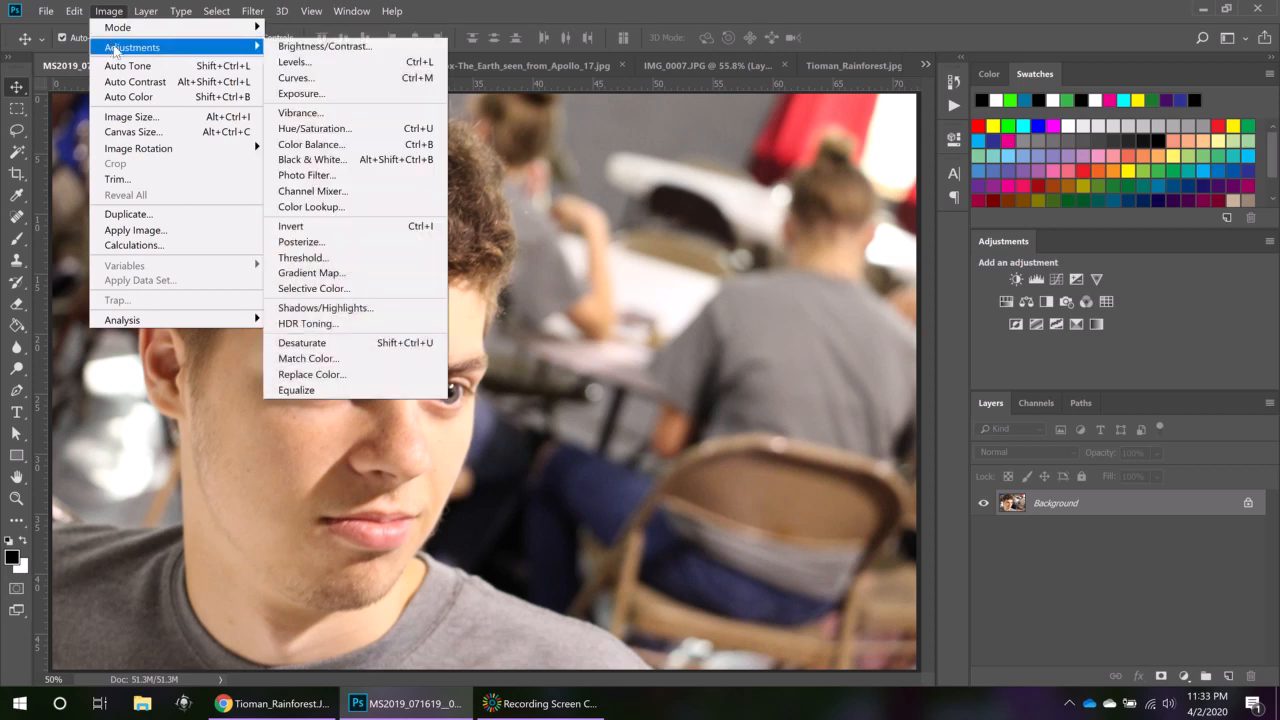
left_click(300, 63)
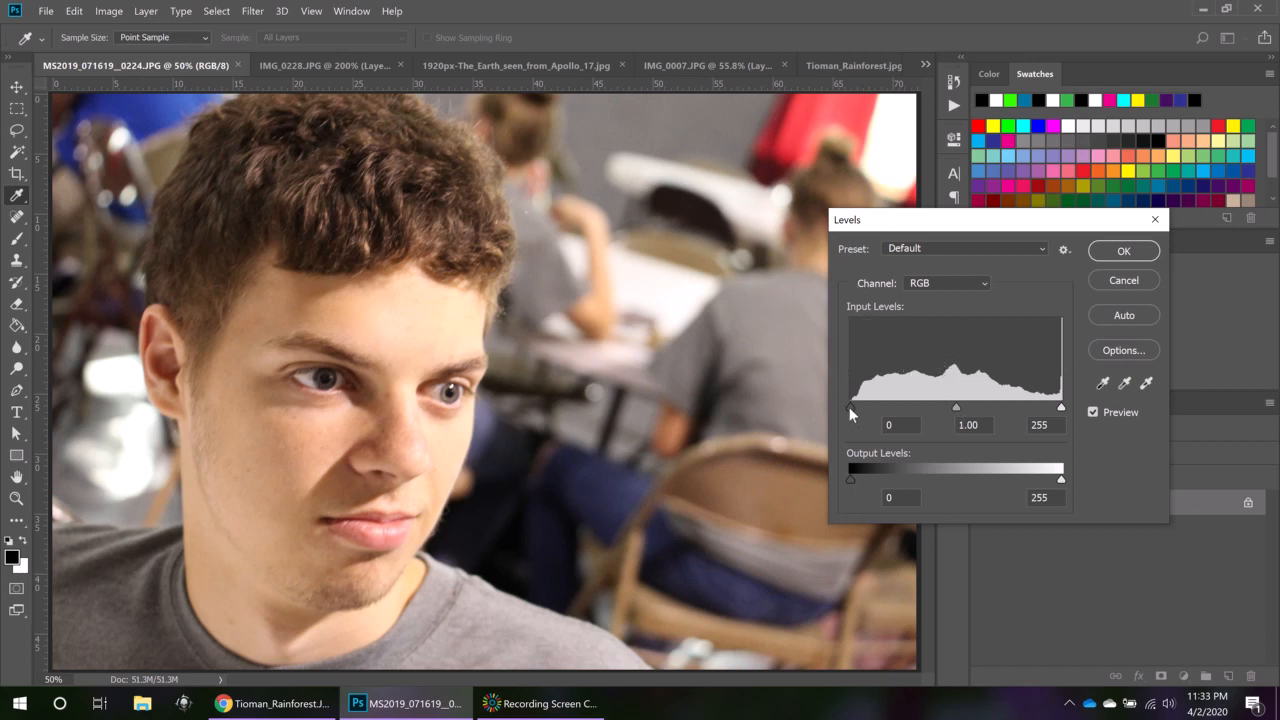
left_click_drag(851, 407, 860, 408)
left_click(895, 424)
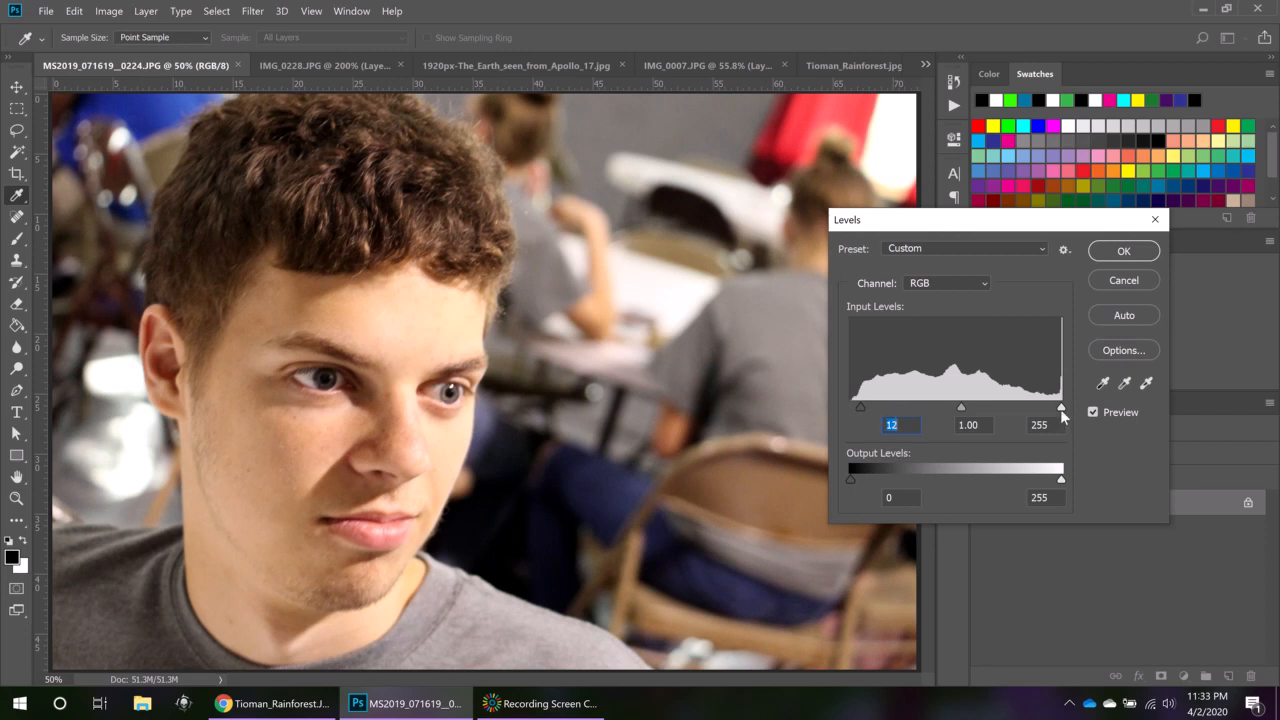
left_click_drag(1062, 414, 1057, 414)
left_click_drag(955, 409, 951, 407)
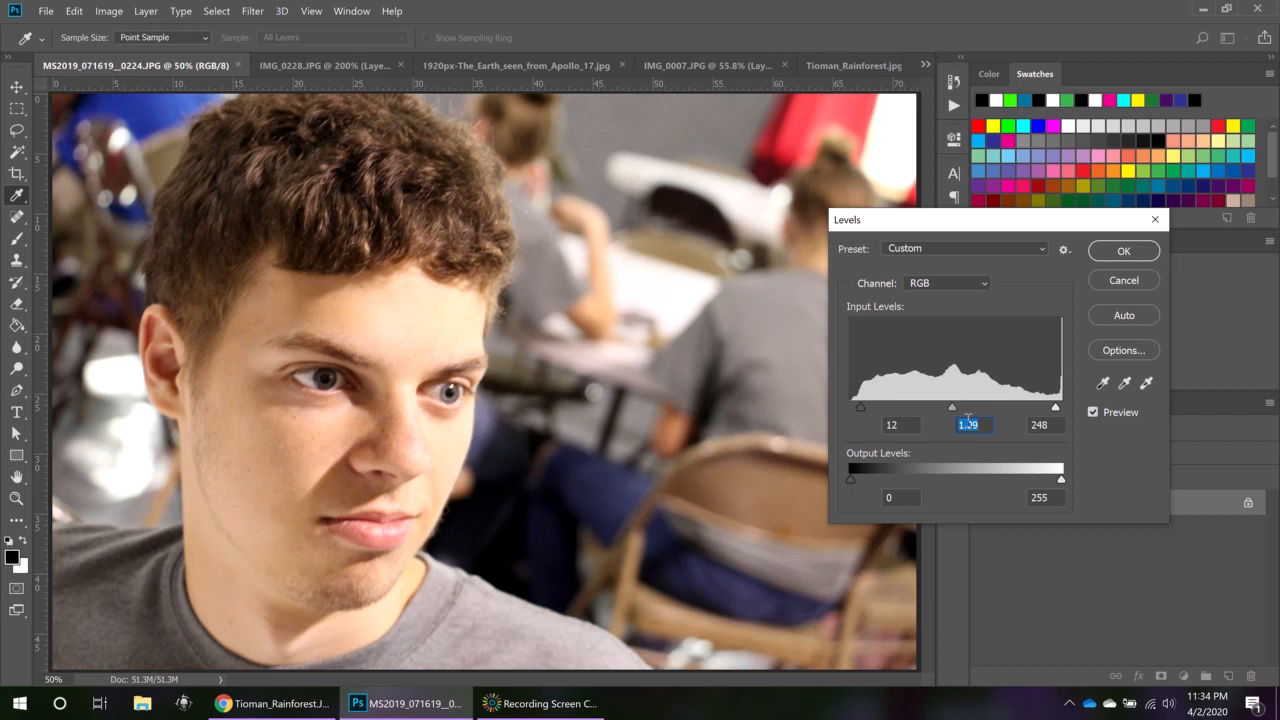
left_click_drag(952, 409, 953, 411)
left_click(1122, 252)
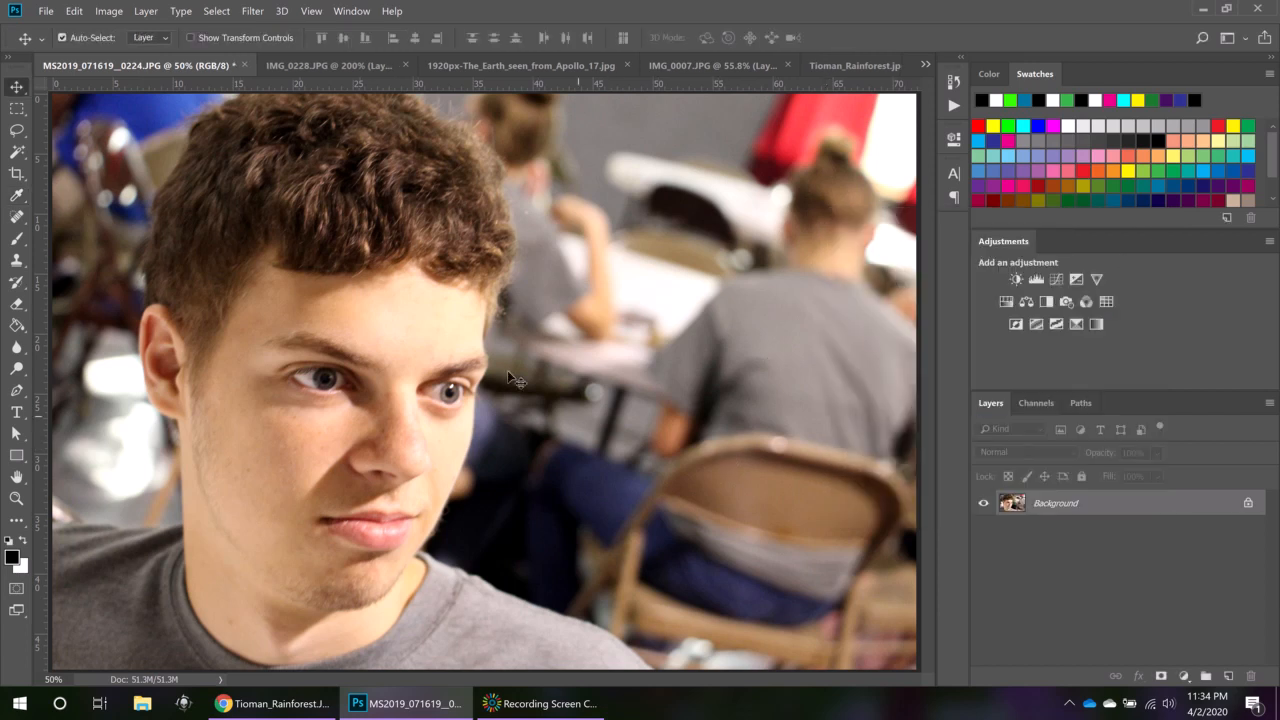
- Apply a midtone Color Balance that shifts Cyan/Red to -34 and moves Yellow/Blue toward blue to cool the warm cast
left_click(108, 12)
mouse_move(128, 47)
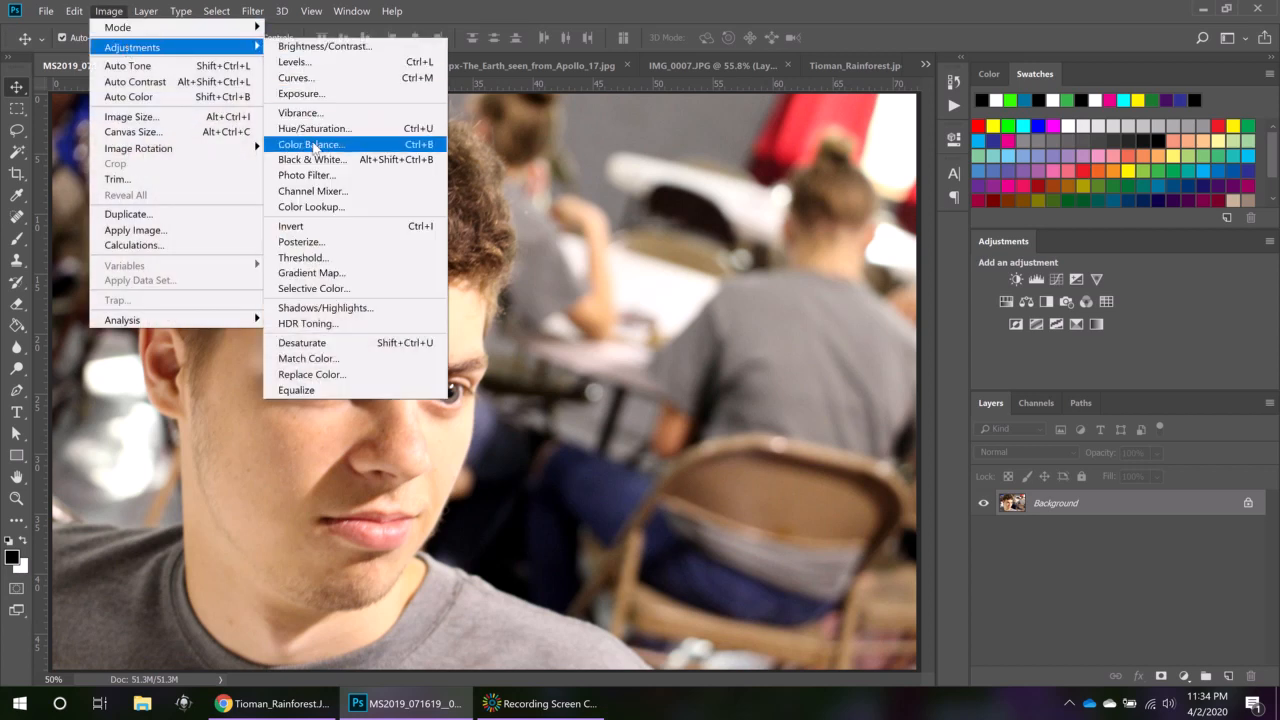
left_click(313, 145)
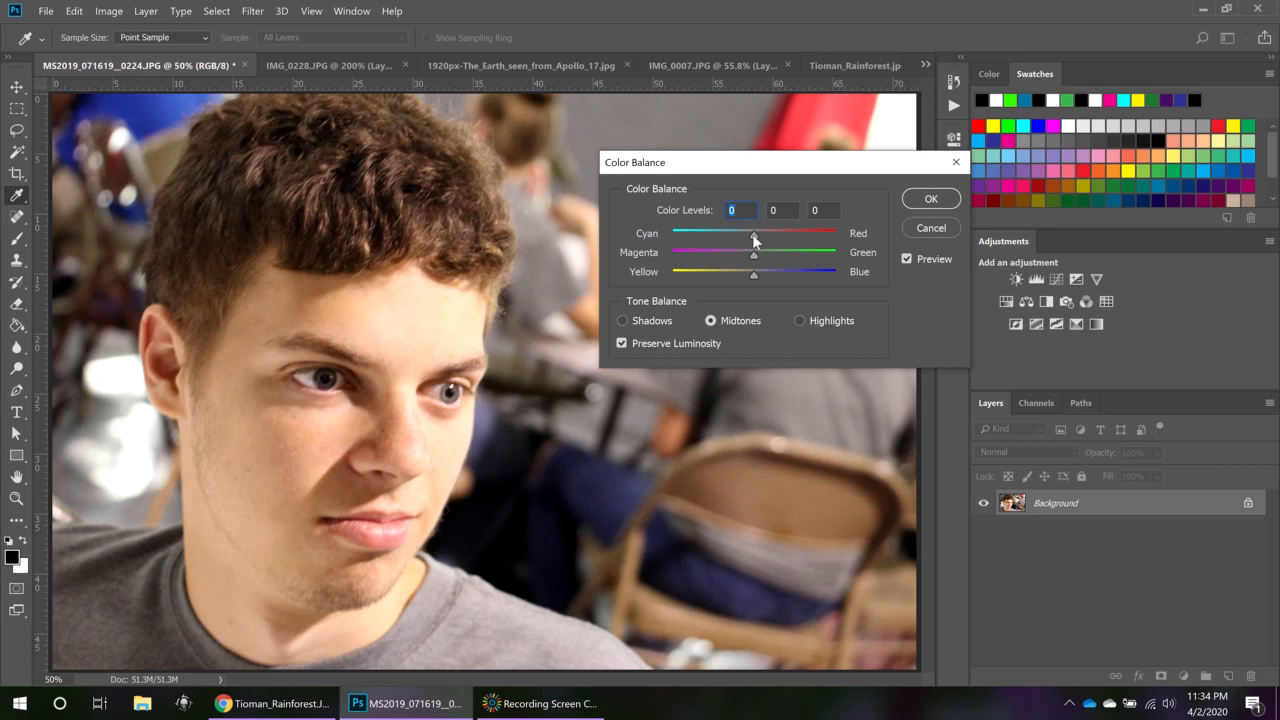
left_click_drag(727, 238, 717, 240)
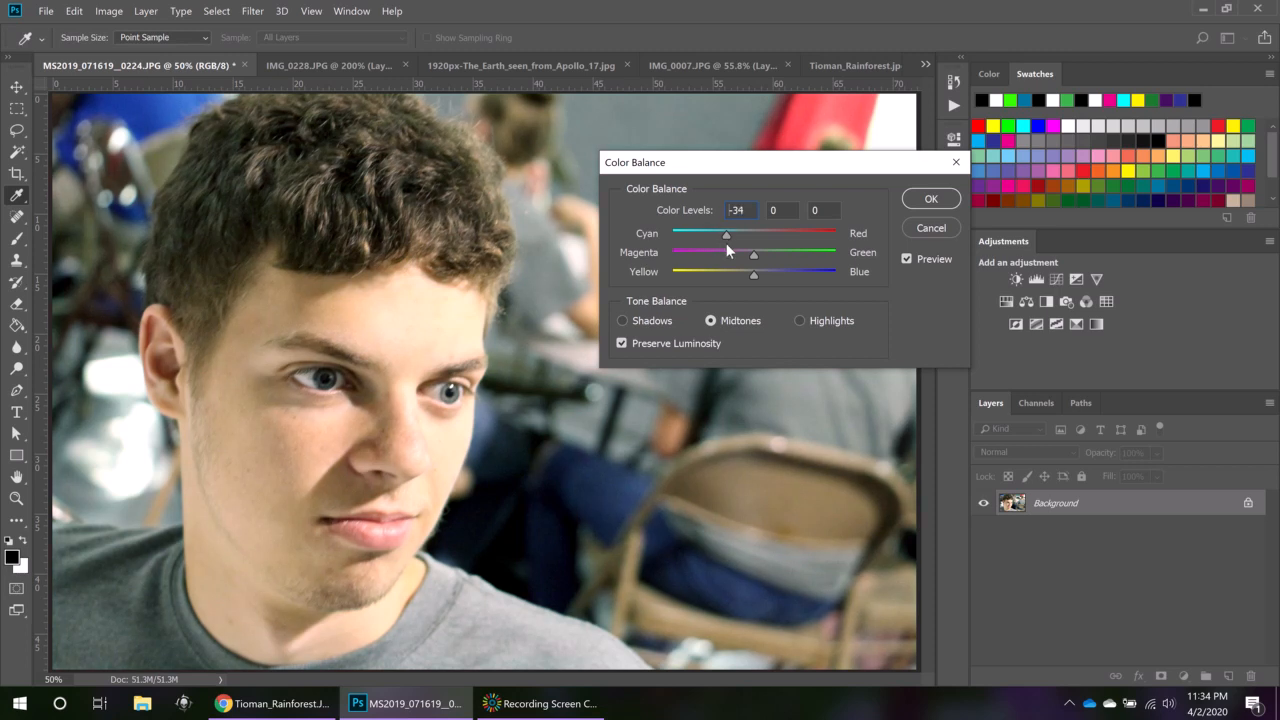
left_click_drag(726, 243, 726, 243)
left_click_drag(754, 276, 773, 276)
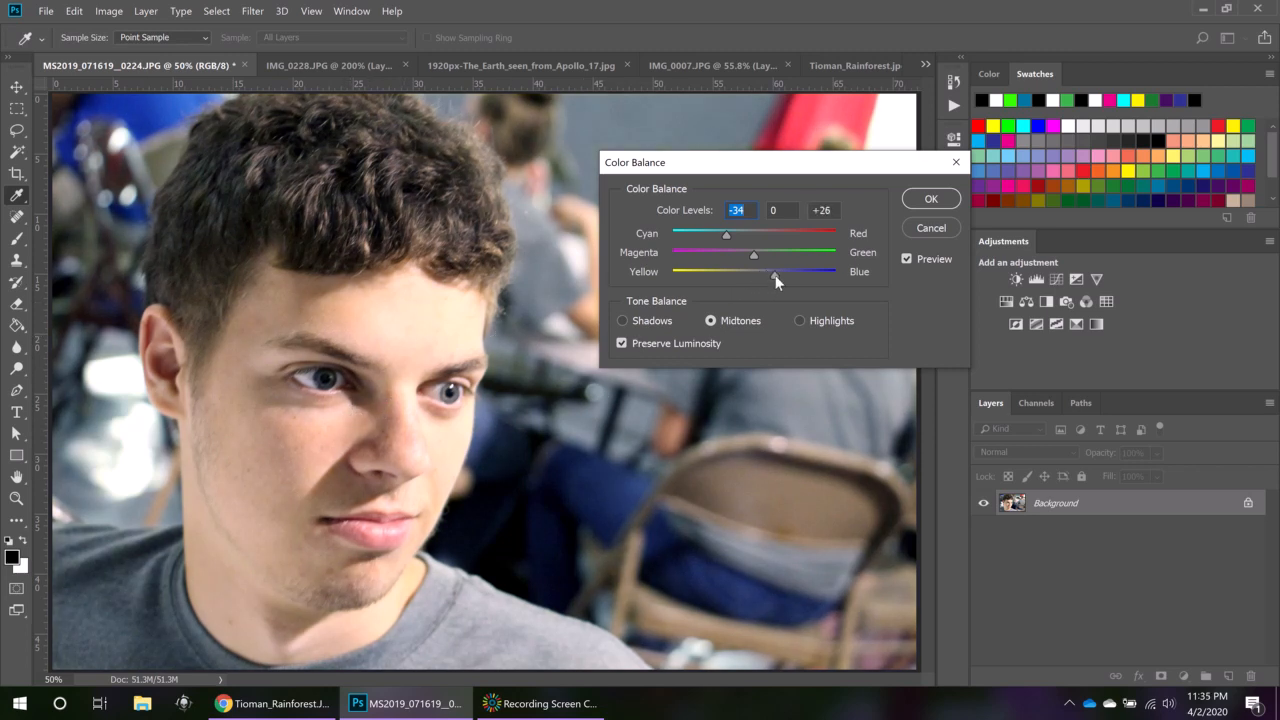
left_click_drag(769, 276, 769, 276)
mouse_move(750, 254)
left_mouse_down()
mouse_move(778, 258)
mouse_move(758, 261)
left_mouse_up()
left_click(931, 203)
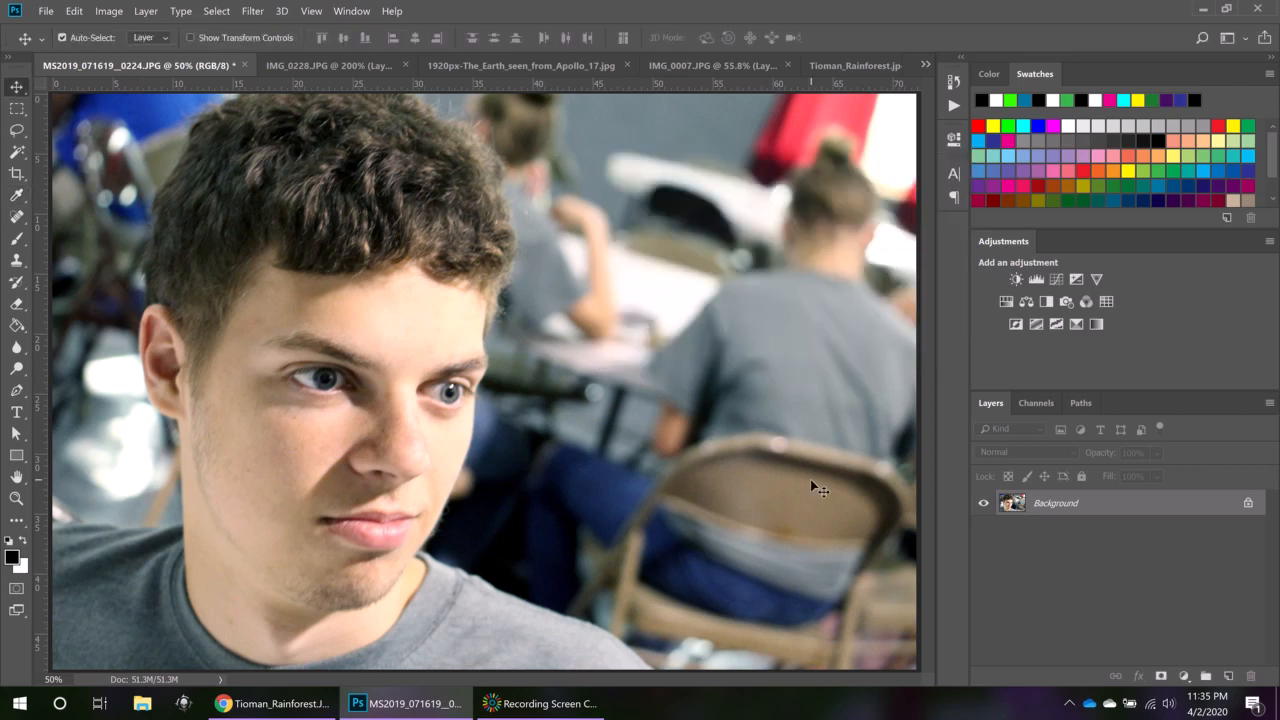
- Compare the originally opened photo with the color-balanced version using the history states
left_click(953, 88)
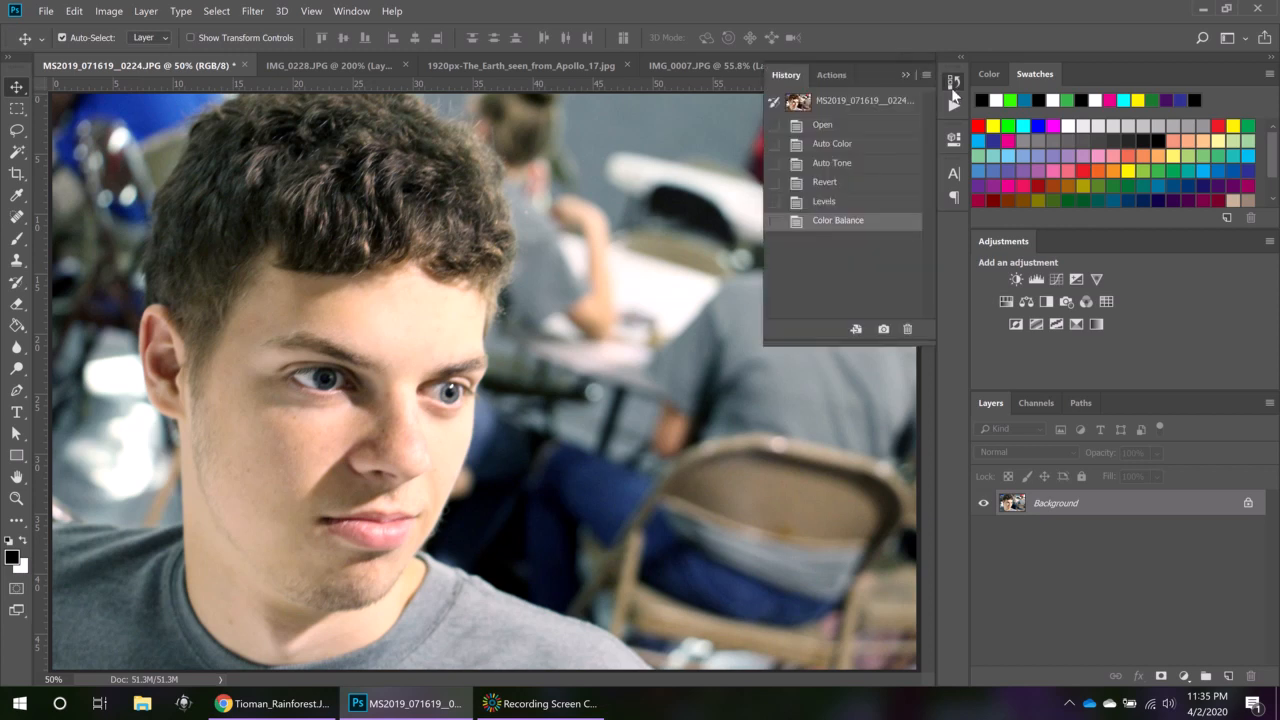
left_click(860, 128)
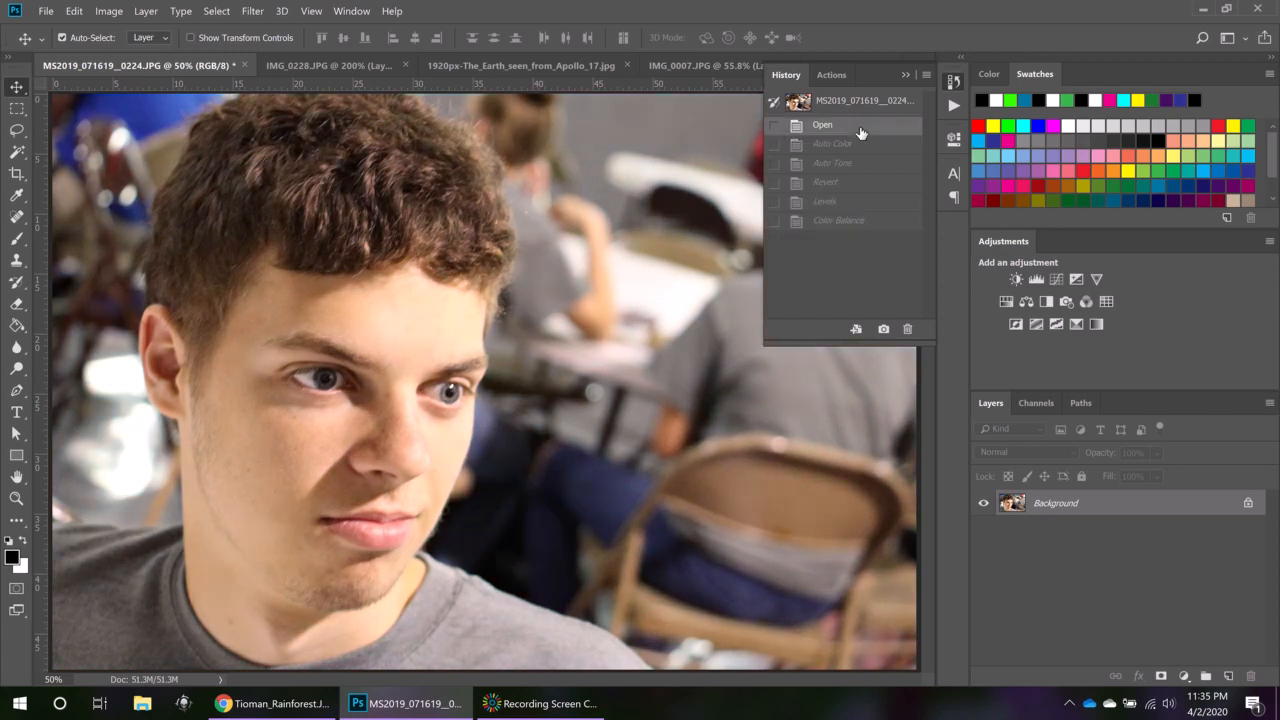
left_click(853, 222)
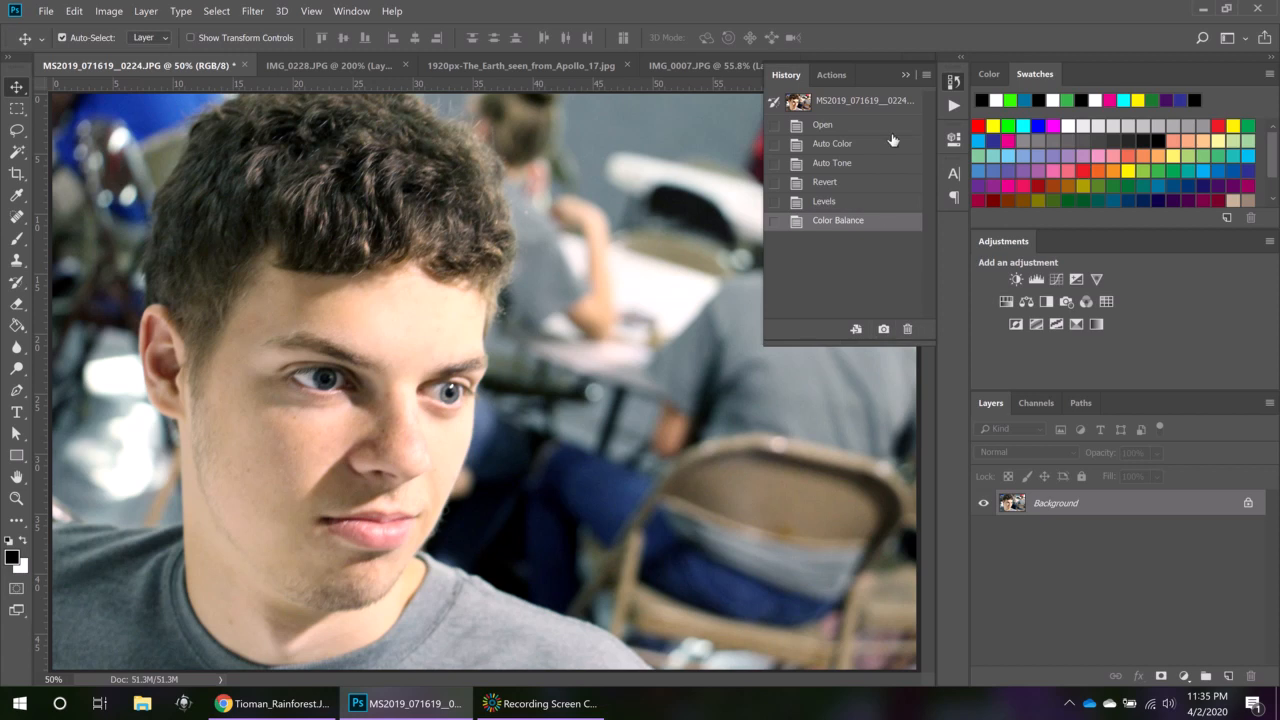
left_click(905, 76)
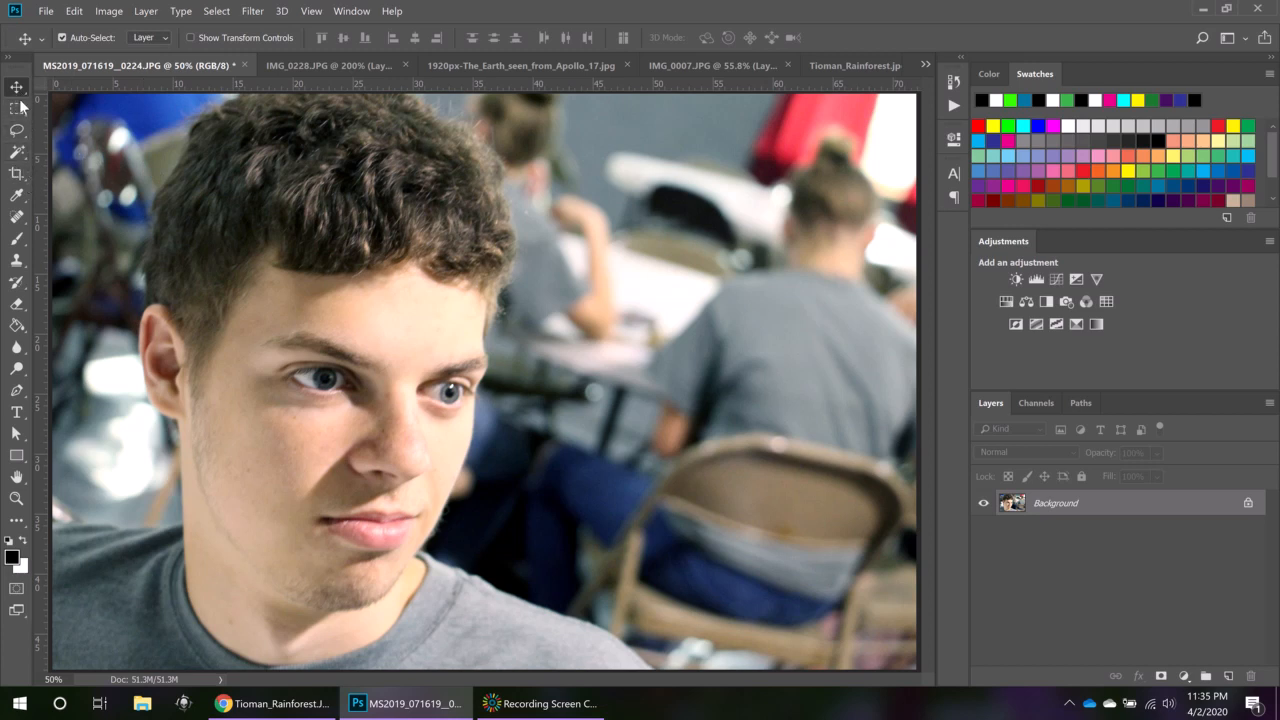
- Crop both sides of the photo to a vertical head-and-shoulders portrait, trimming most of the background beside the face
left_click(17, 180)
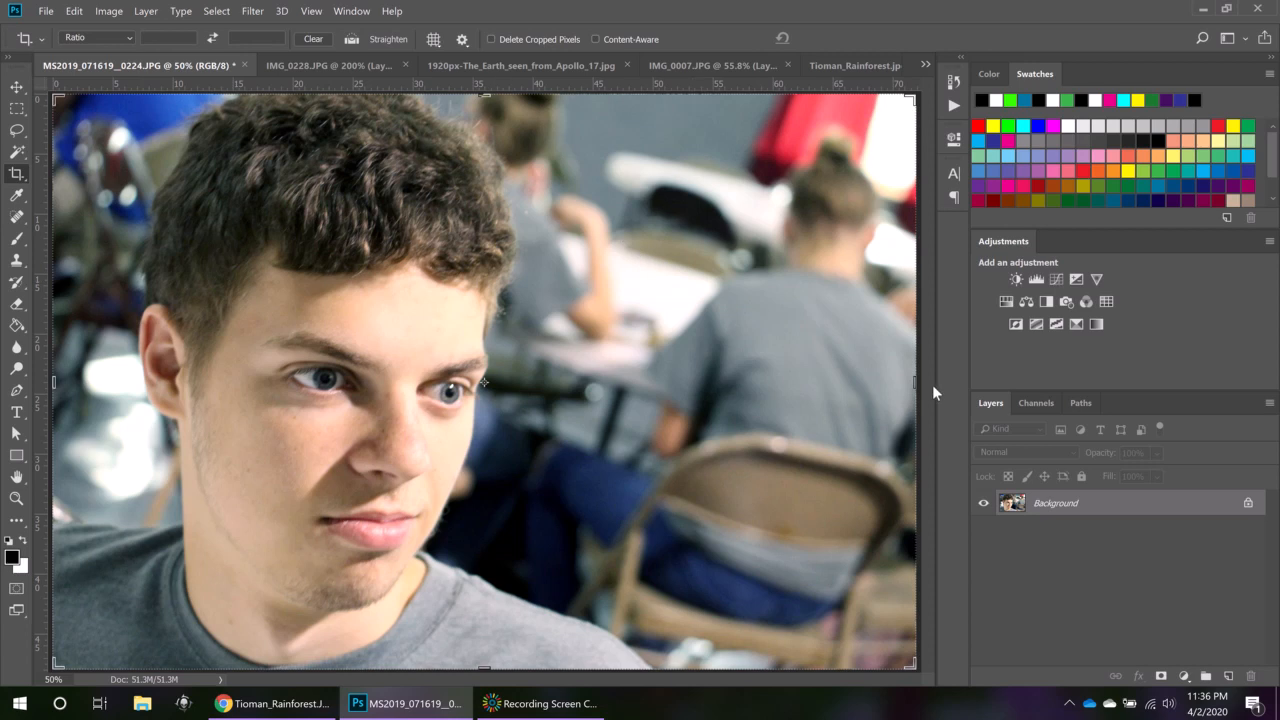
left_click_drag(918, 382, 736, 402)
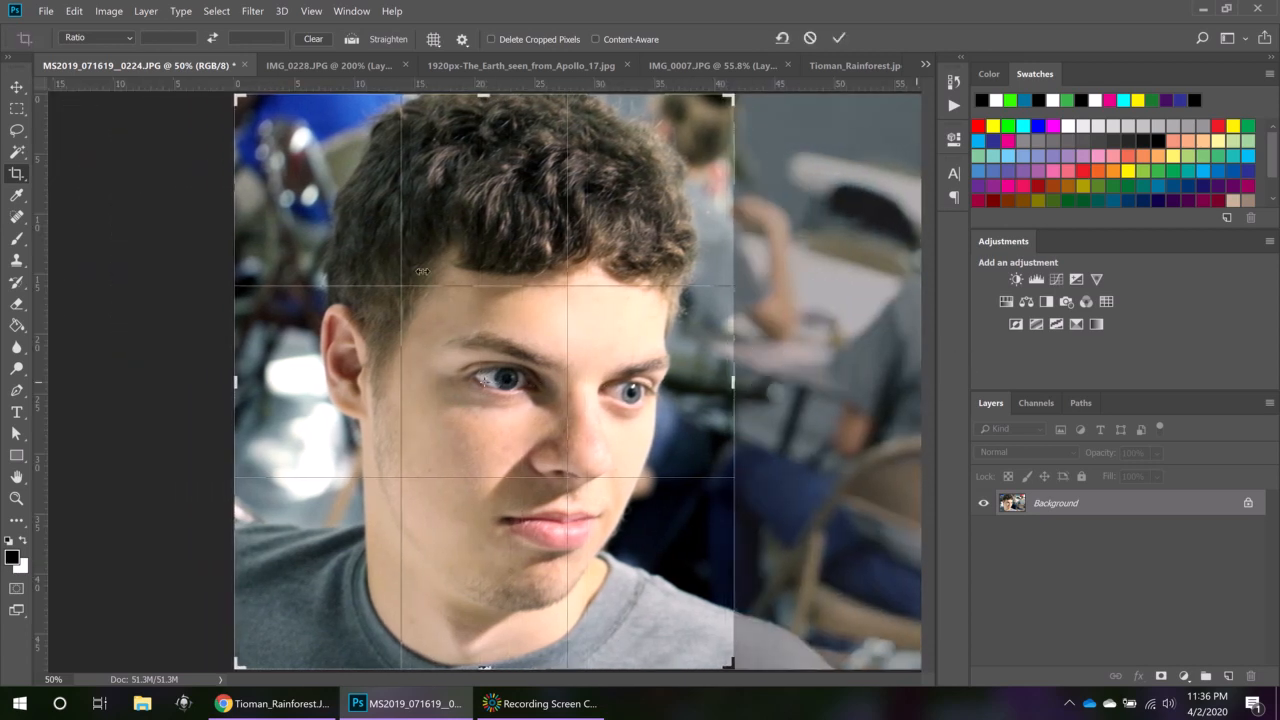
left_click_drag(235, 383, 263, 384)
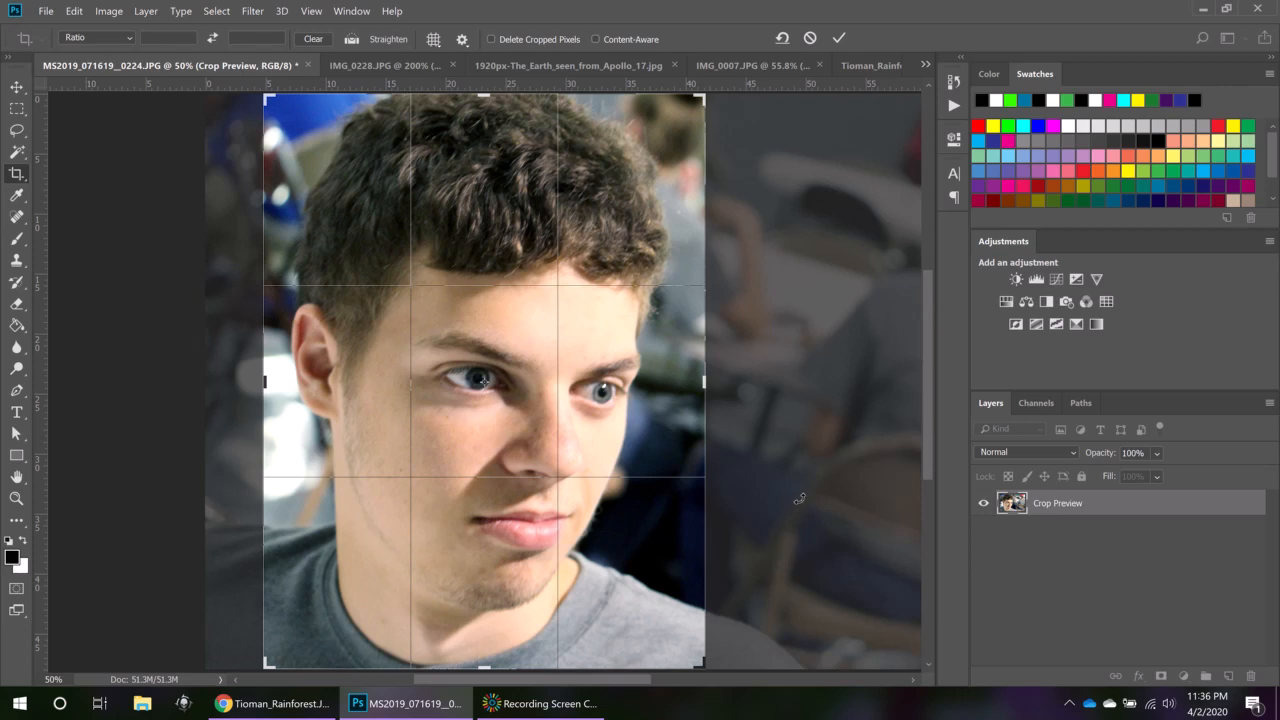
left_click(840, 39)
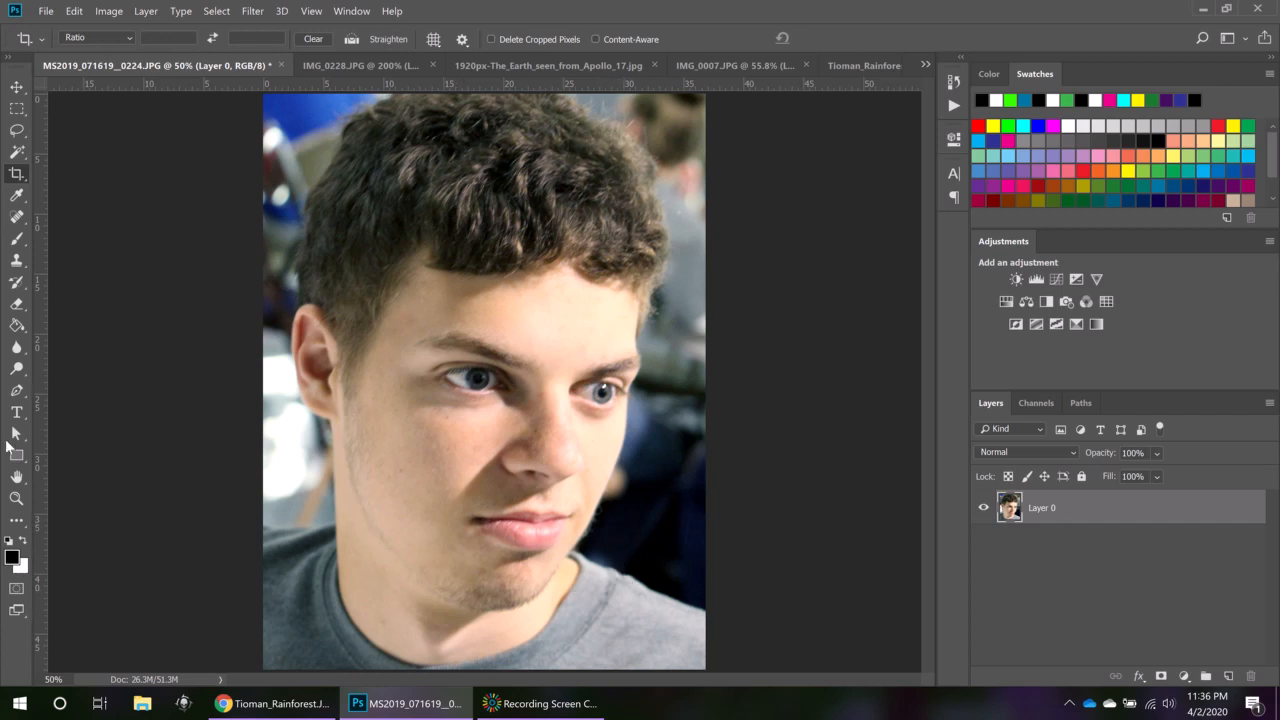
- Remove the small mole on the neck near the collar with a 40 px Spot Healing Brush at 0% hardness
left_click(16, 499)
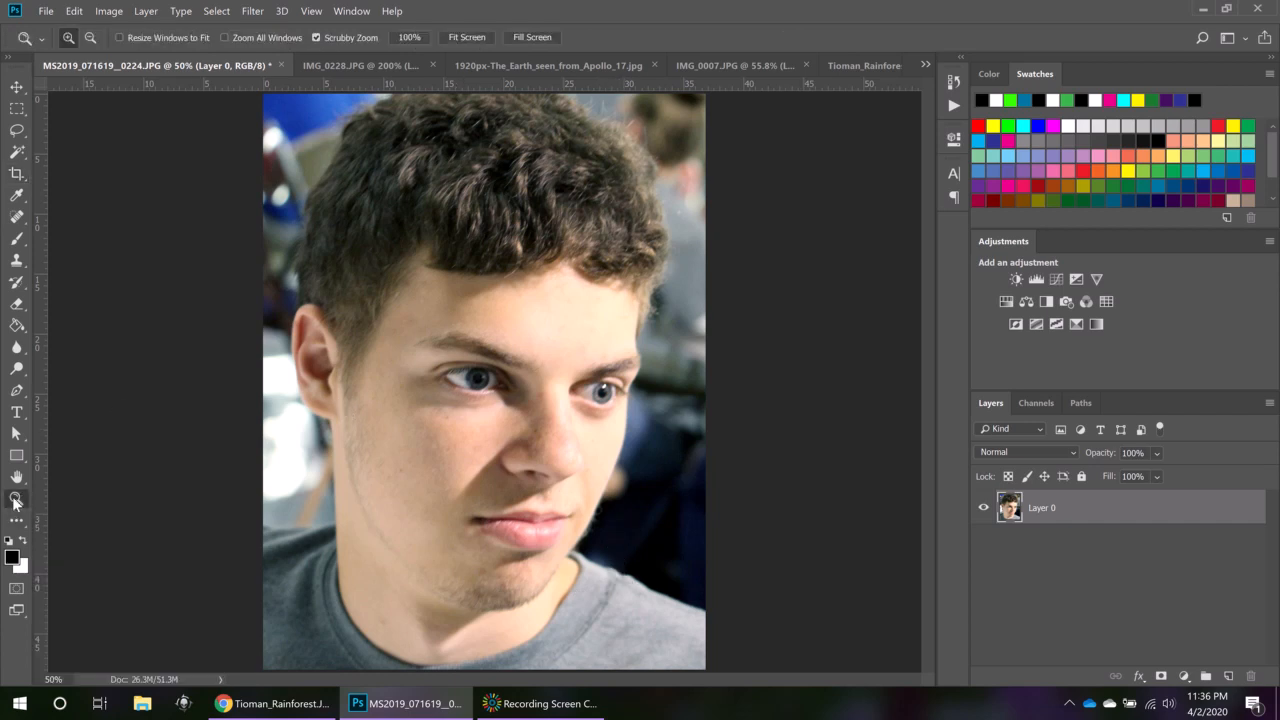
left_click(402, 612)
left_click(385, 610)
left_click(374, 609)
left_click_drag(930, 467, 923, 513)
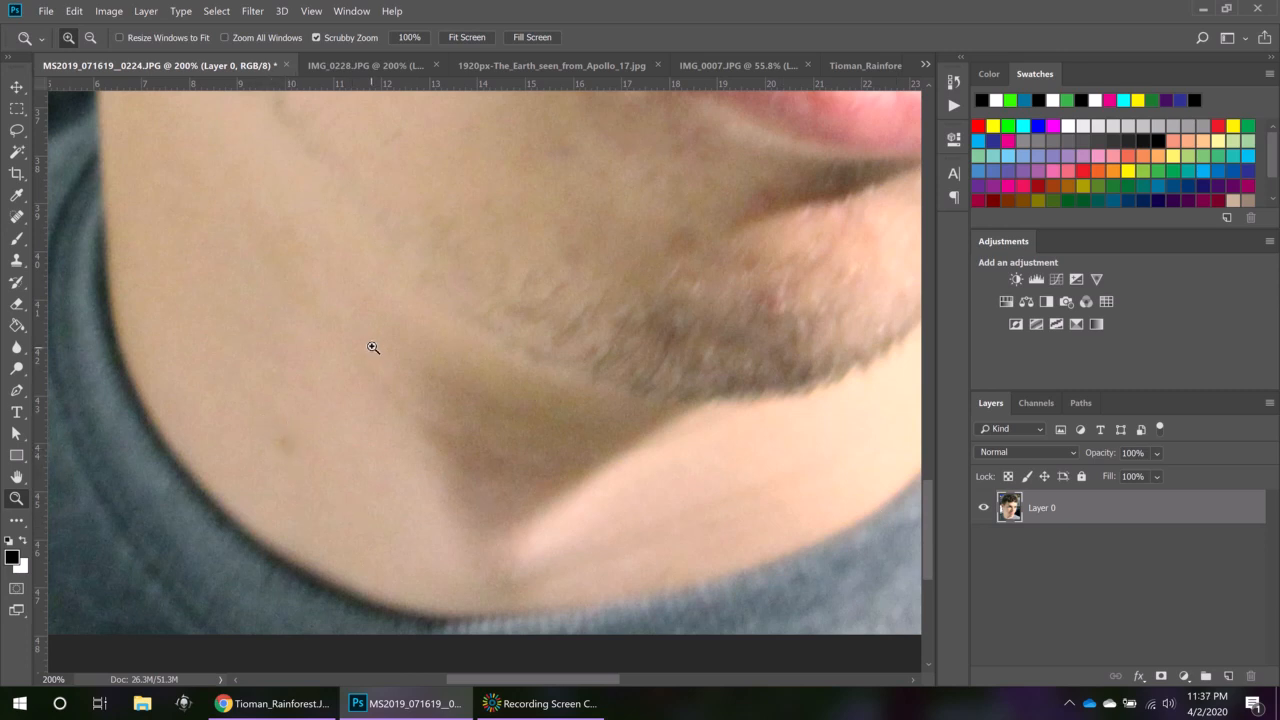
left_click(16, 218)
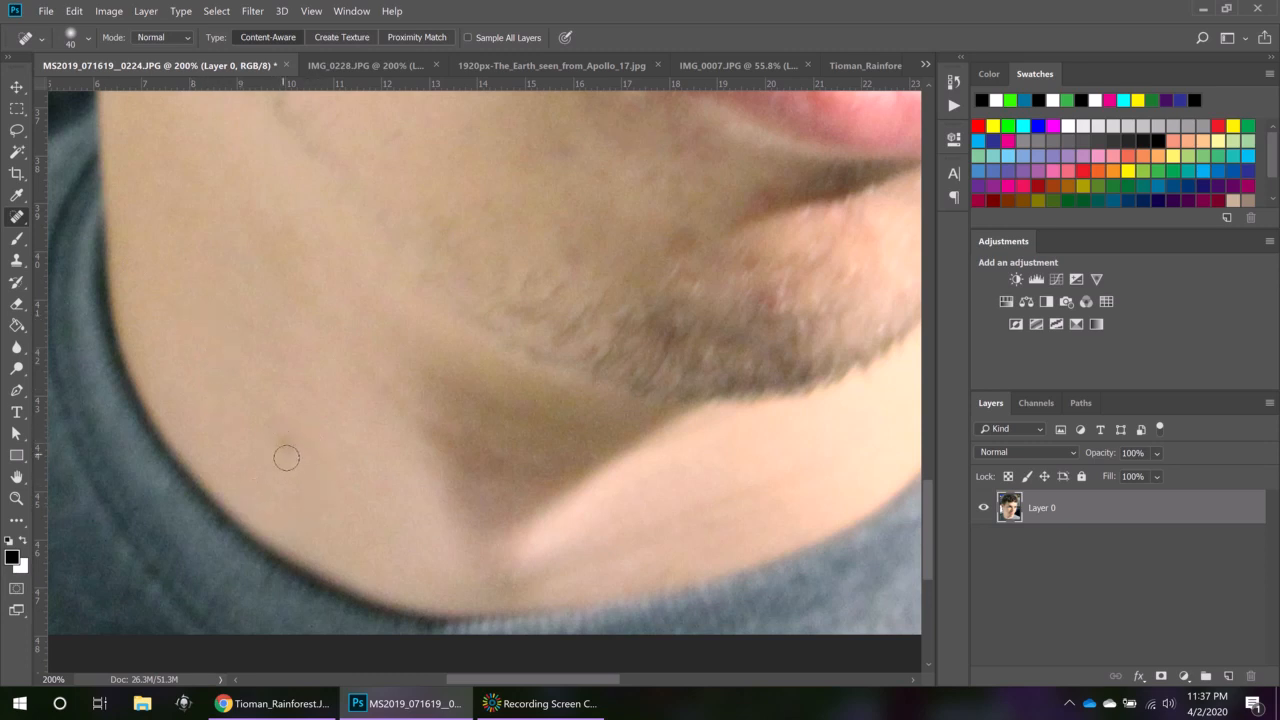
left_click(88, 37)
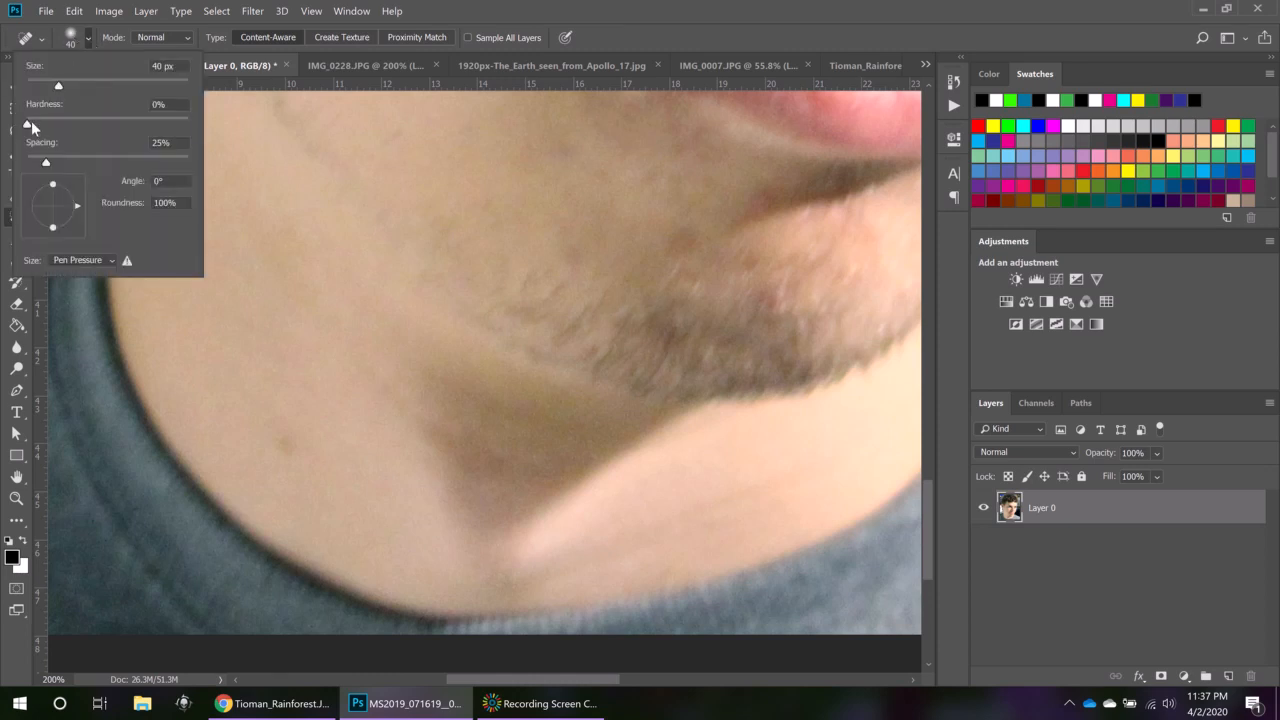
left_click(88, 40)
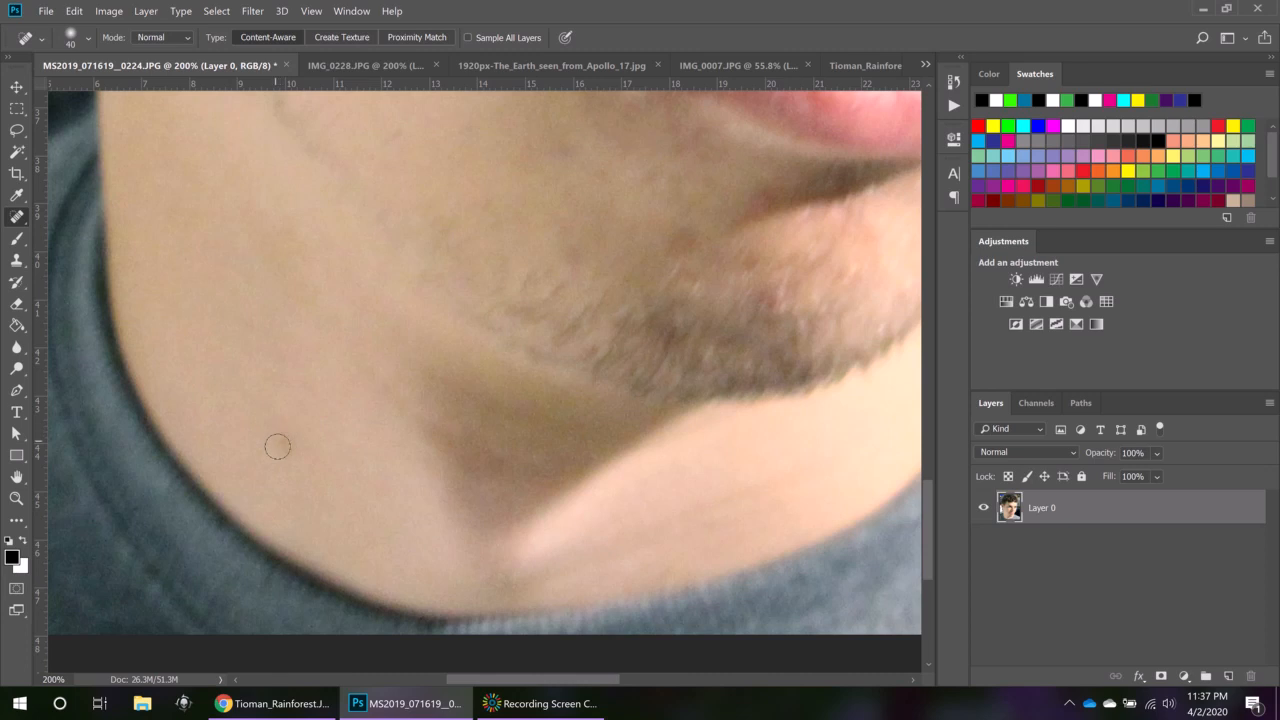
mouse_move(276, 429)
left_mouse_down()
mouse_move(285, 440)
mouse_move(278, 455)
mouse_move(272, 446)
left_mouse_up()
- Retouch the red blemishes on the chin above the beard stubble with the Spot Healing Brush
left_click_drag(775, 301, 763, 301)
left_click(747, 260)
mouse_move(749, 262)
left_mouse_down()
mouse_move(743, 276)
mouse_move(682, 242)
mouse_move(698, 255)
mouse_move(690, 235)
mouse_move(674, 260)
left_mouse_up()
left_click_drag(767, 256, 739, 267)
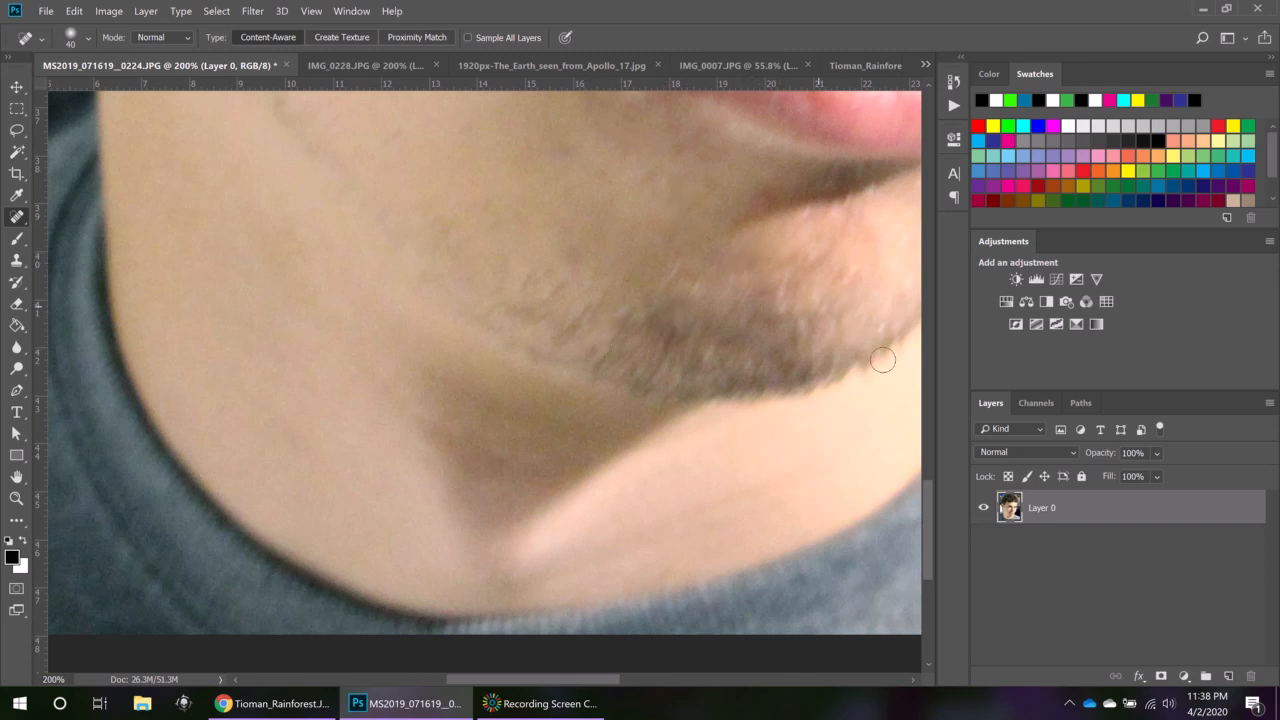
- Heal the skin spot on the bridge of the nose between the eyes
left_click_drag(927, 540, 917, 425)
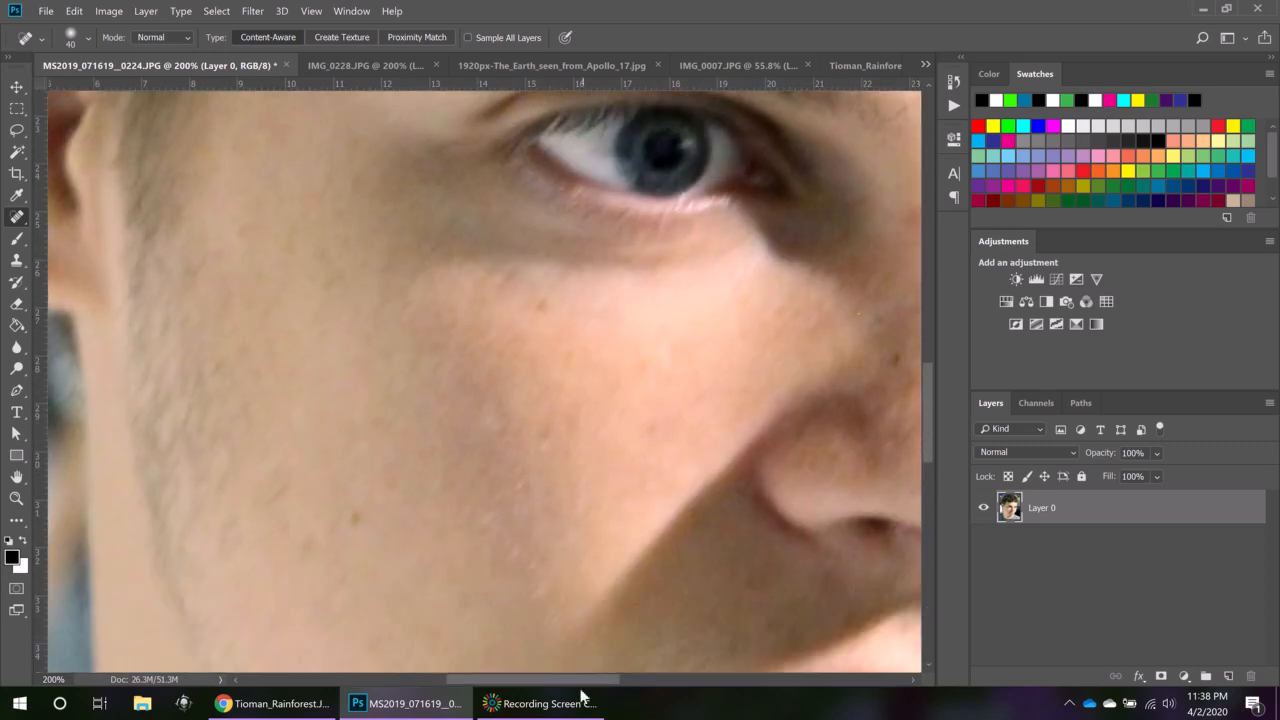
left_click_drag(580, 683, 663, 683)
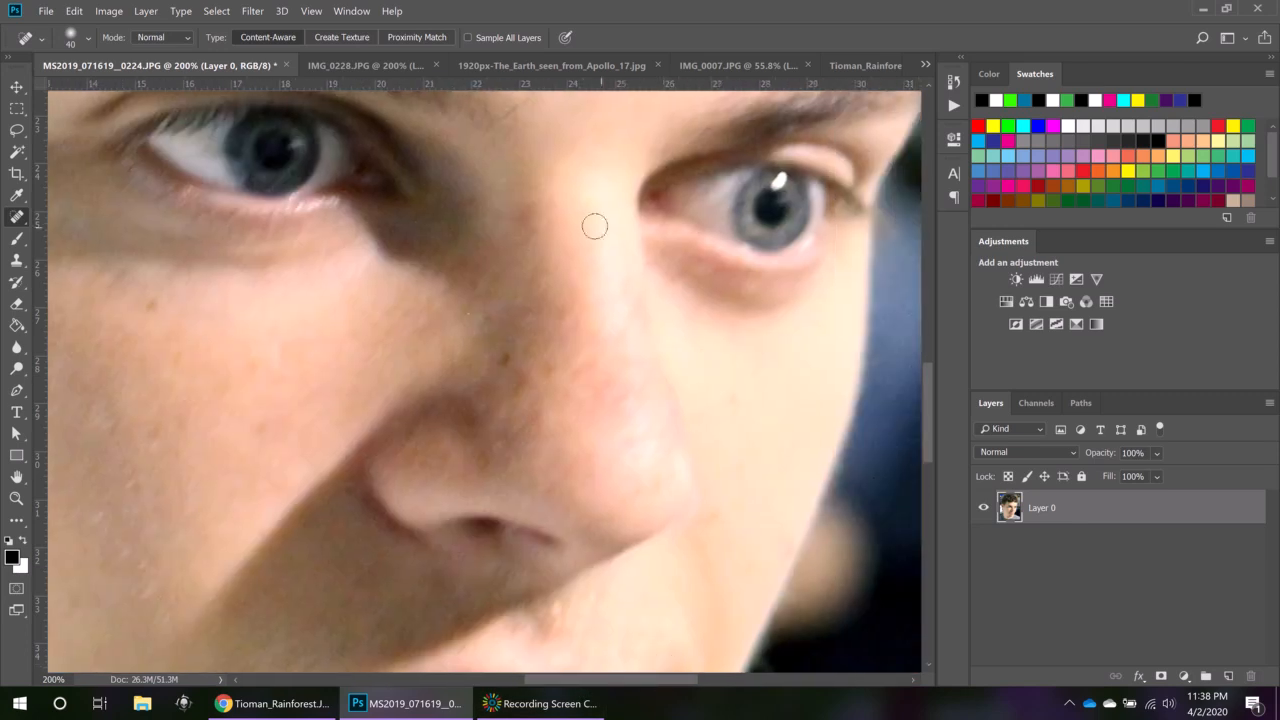
mouse_move(543, 212)
left_mouse_down()
mouse_move(516, 218)
mouse_move(546, 216)
left_mouse_up()
- Retouch the faint blemishes across the forehead between the hairline and the eyebrows with the Spot Healing Brush
left_click_drag(926, 391, 927, 475)
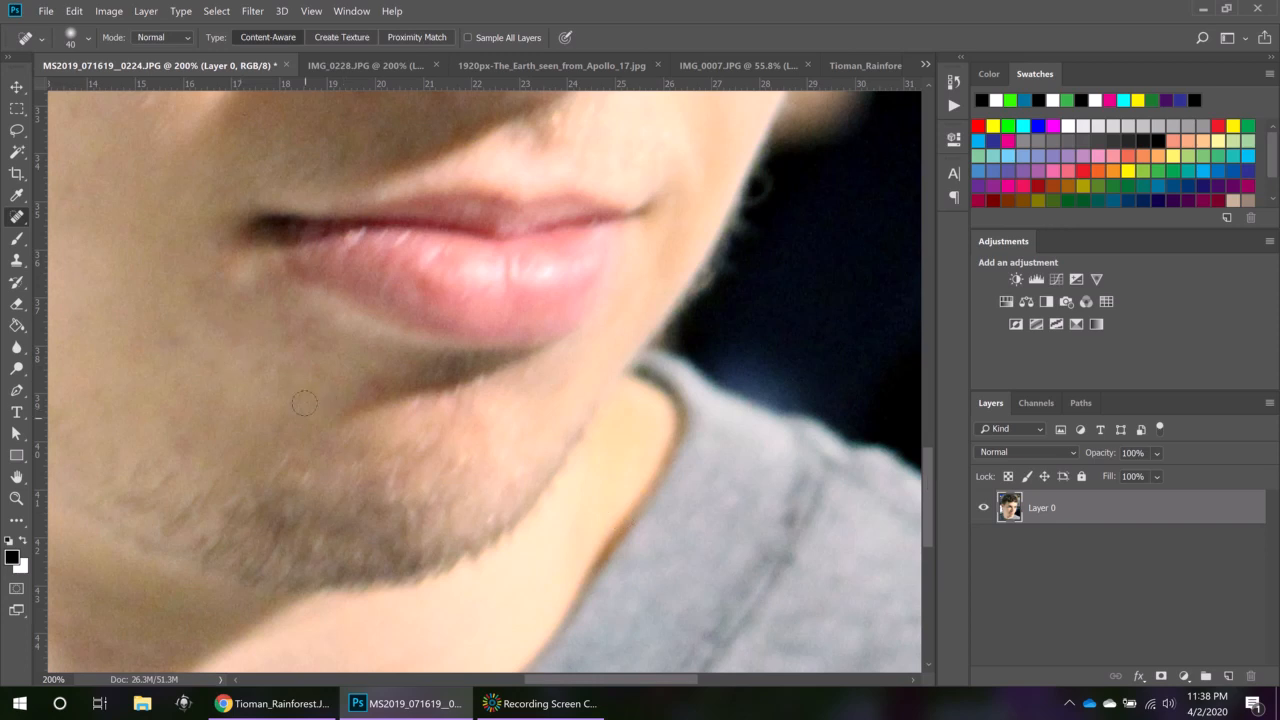
left_click_drag(925, 495, 939, 326)
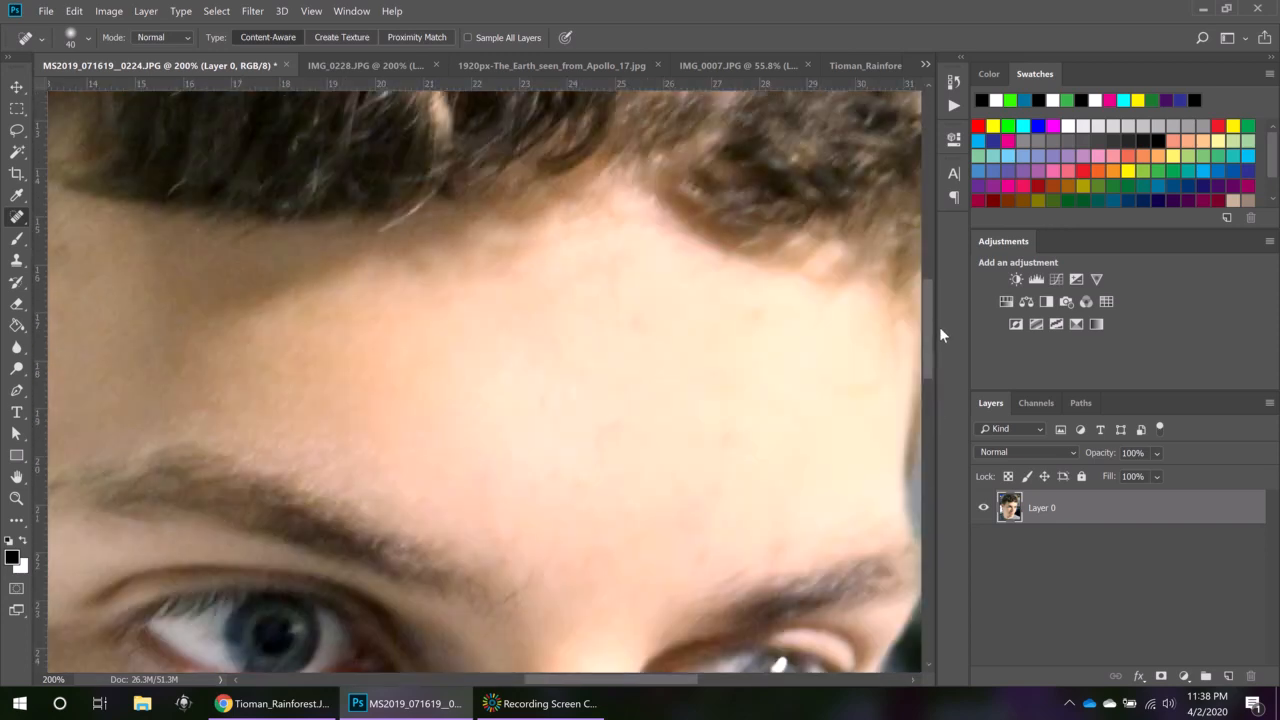
left_click_drag(758, 308, 737, 327)
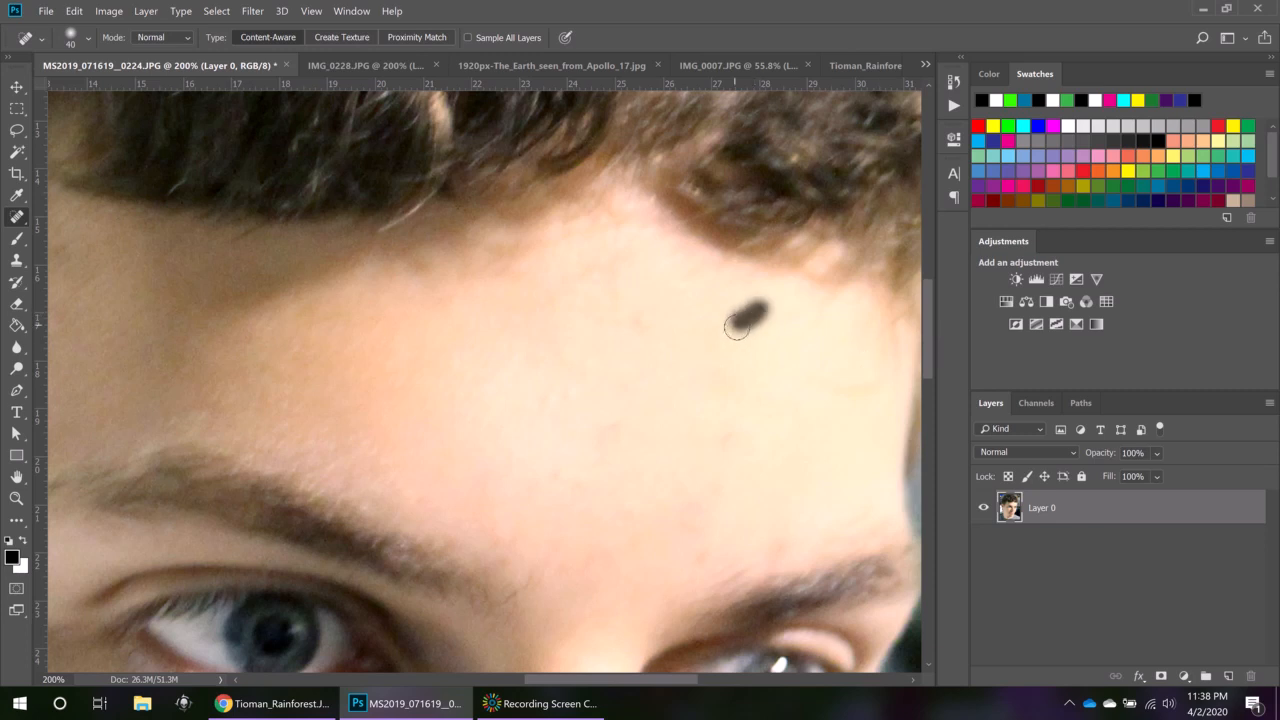
left_click_drag(642, 321, 621, 326)
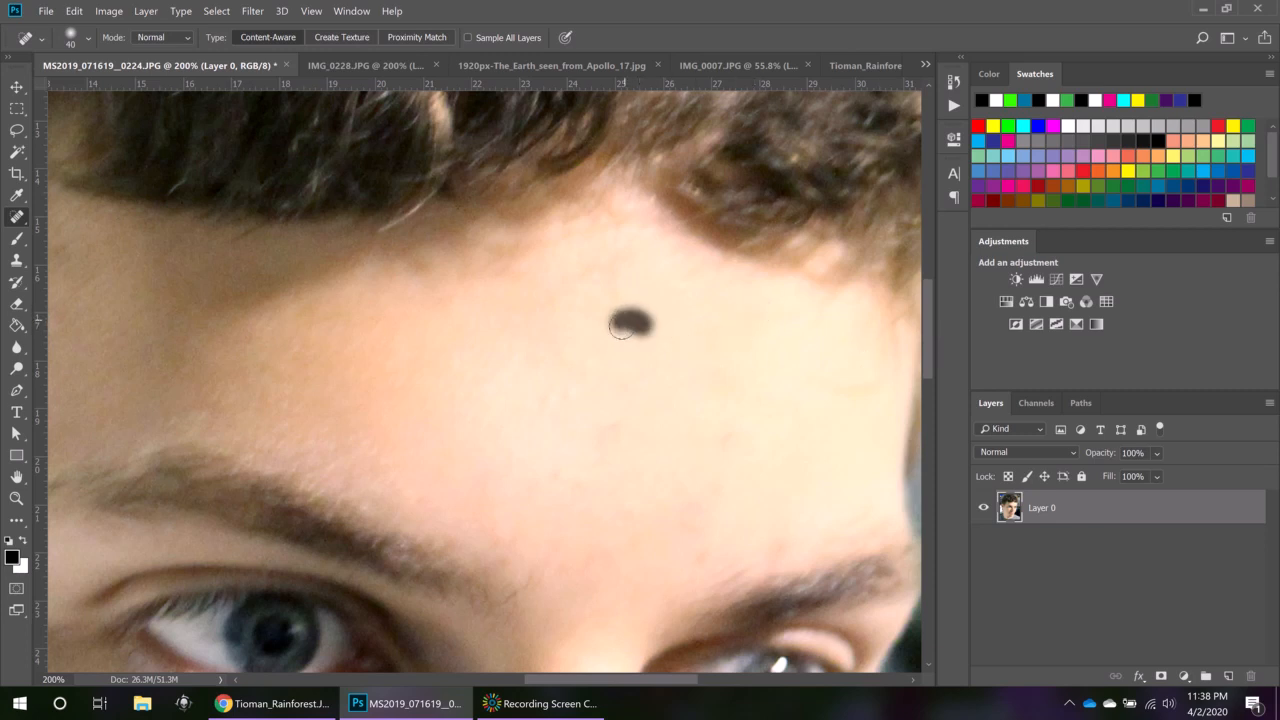
left_click_drag(734, 437, 722, 441)
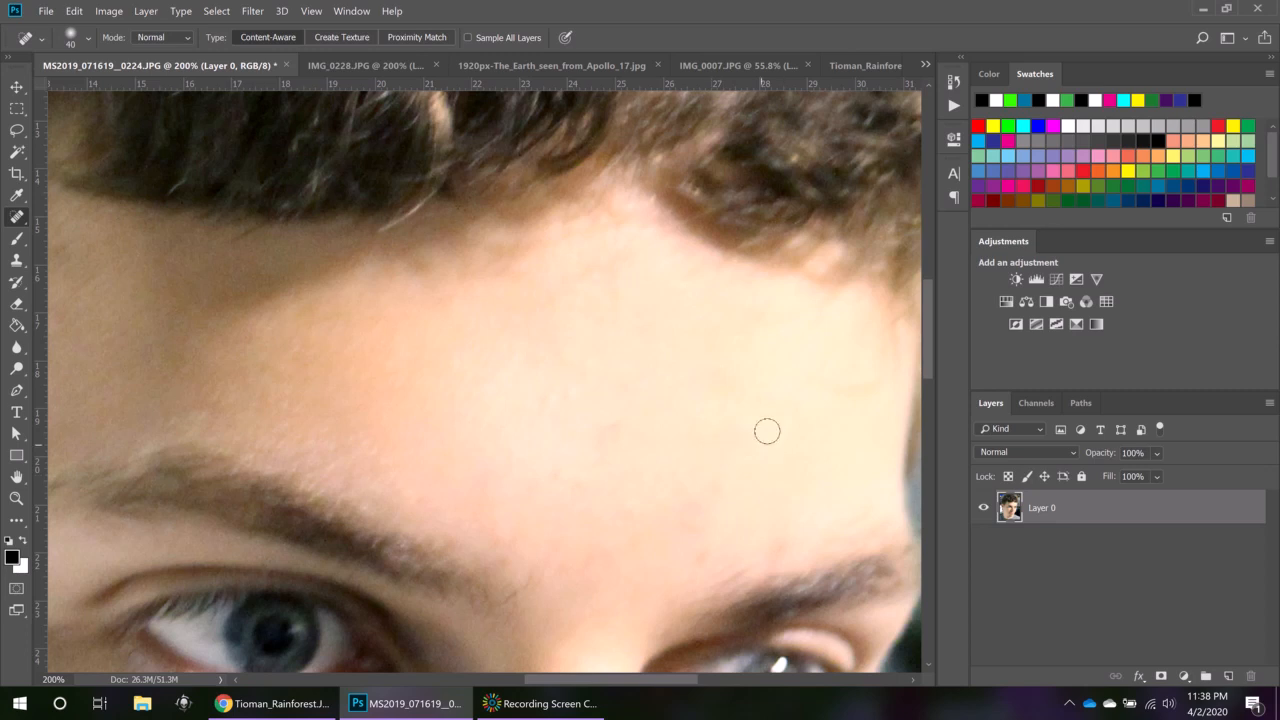
mouse_move(617, 426)
left_mouse_down()
mouse_move(595, 440)
mouse_move(577, 486)
mouse_move(548, 462)
left_mouse_up()
left_click_drag(546, 398, 537, 414)
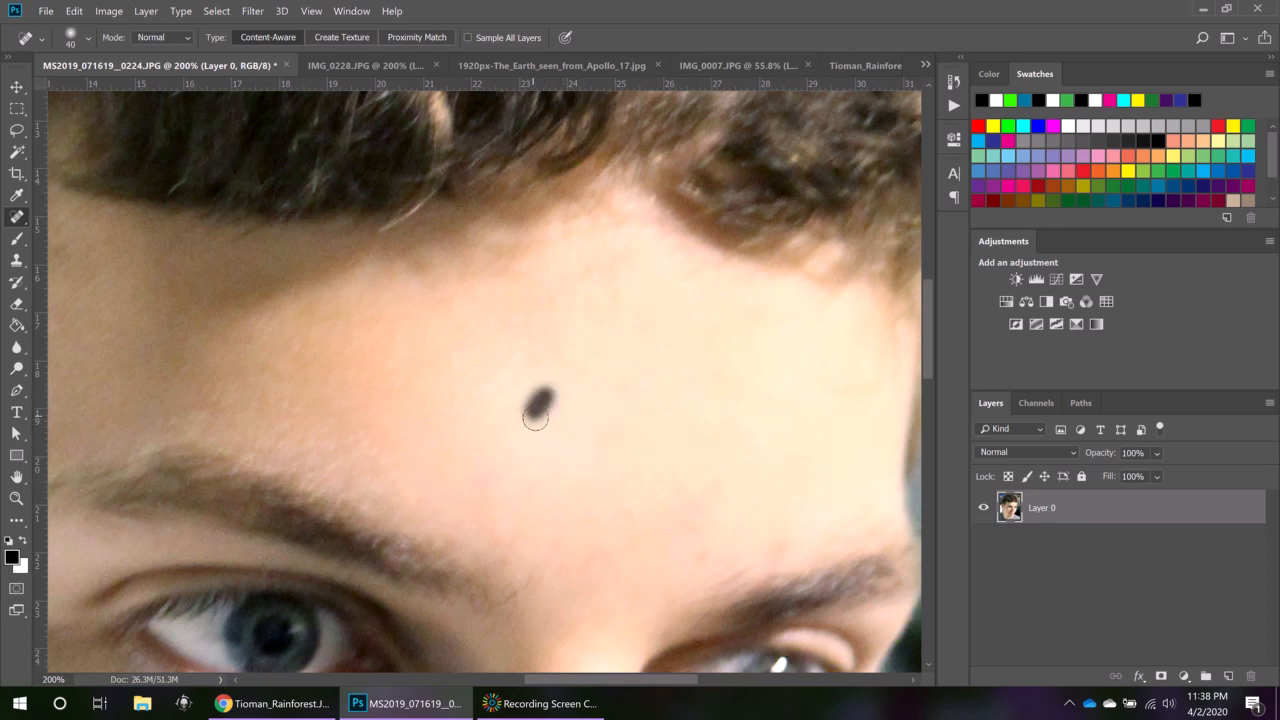
left_click(418, 267)
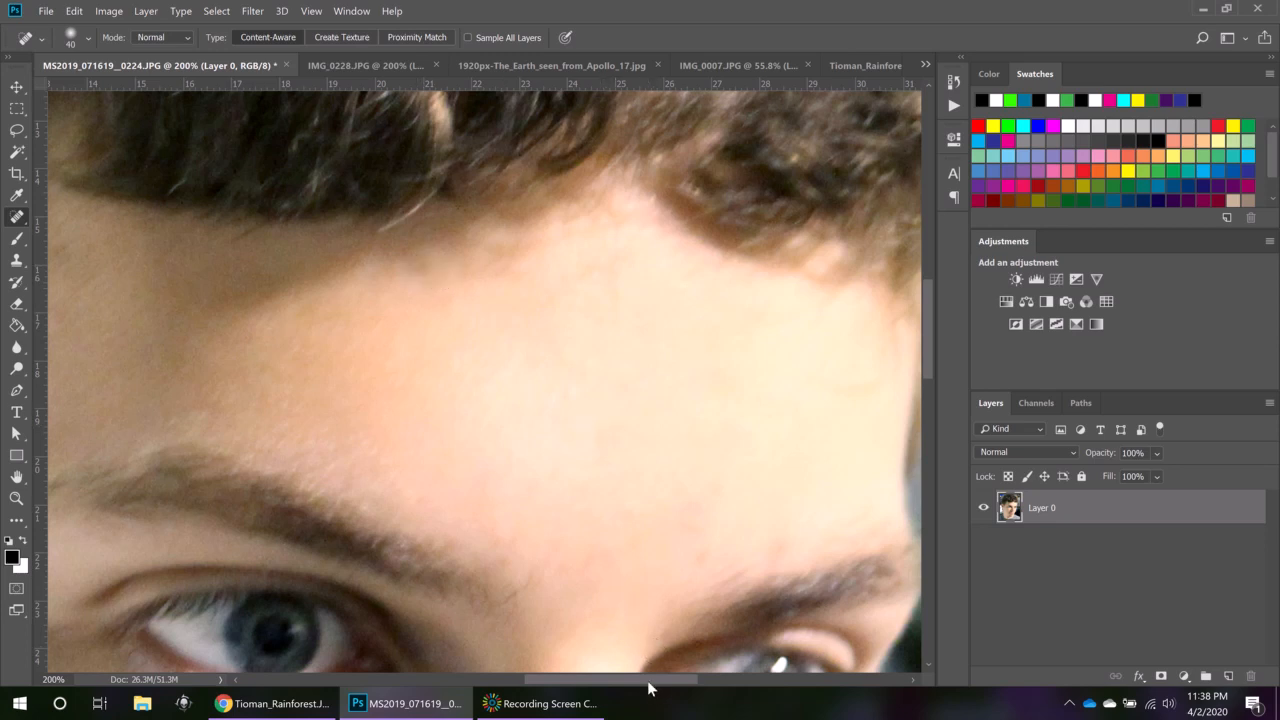
- Heal the reddish spot on the shaded temple beside the eyebrow with the Healing Brush, sampling clean skin nearby
left_click_drag(648, 678, 565, 676)
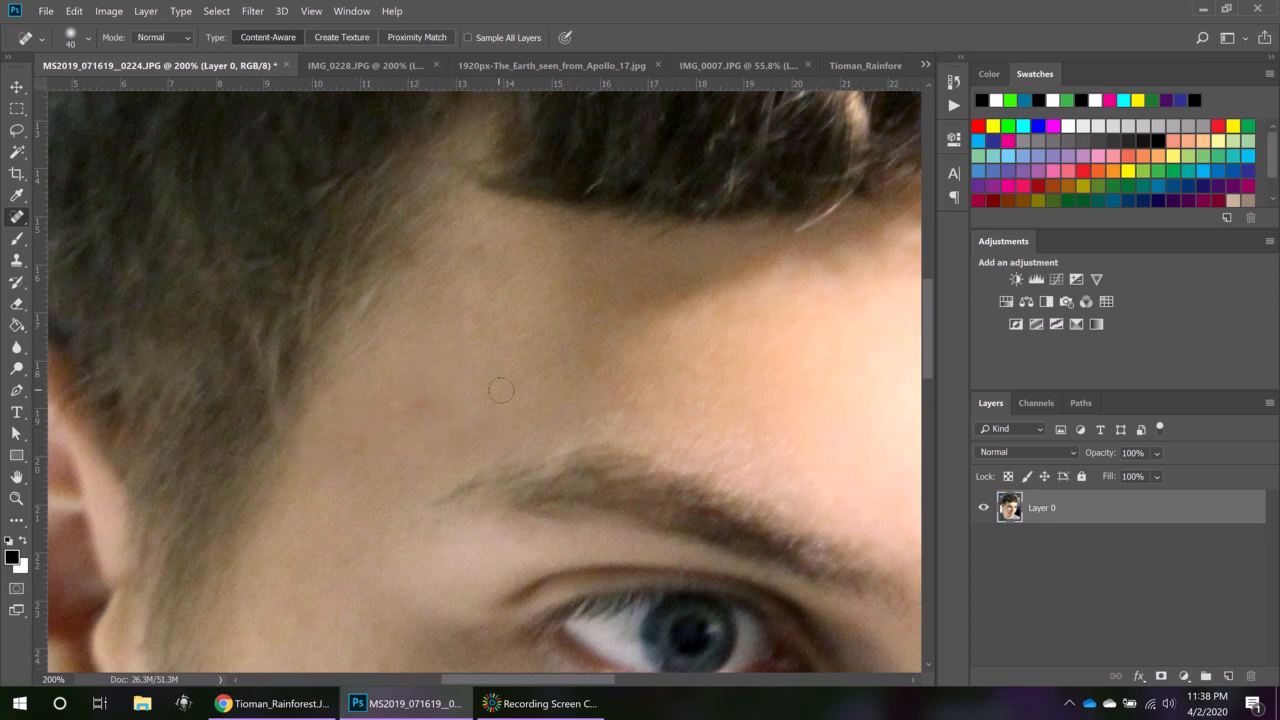
left_click(17, 87)
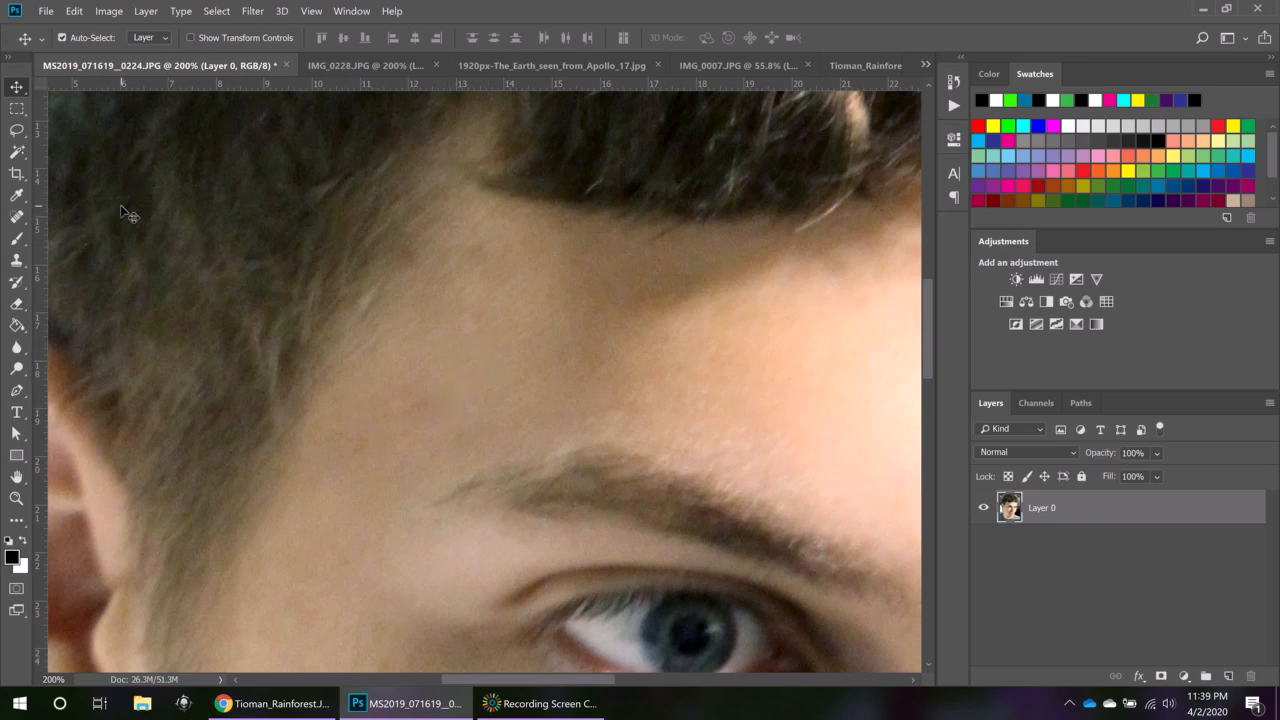
left_click(22, 222)
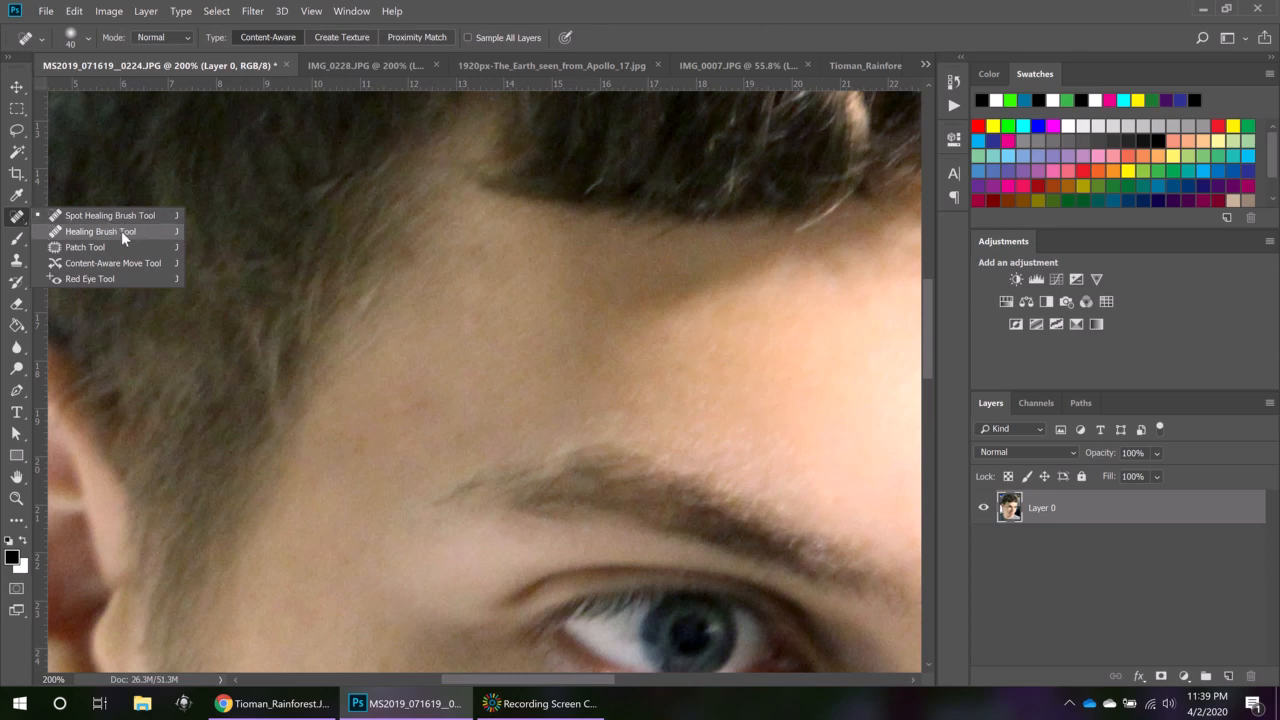
key("shift+j")
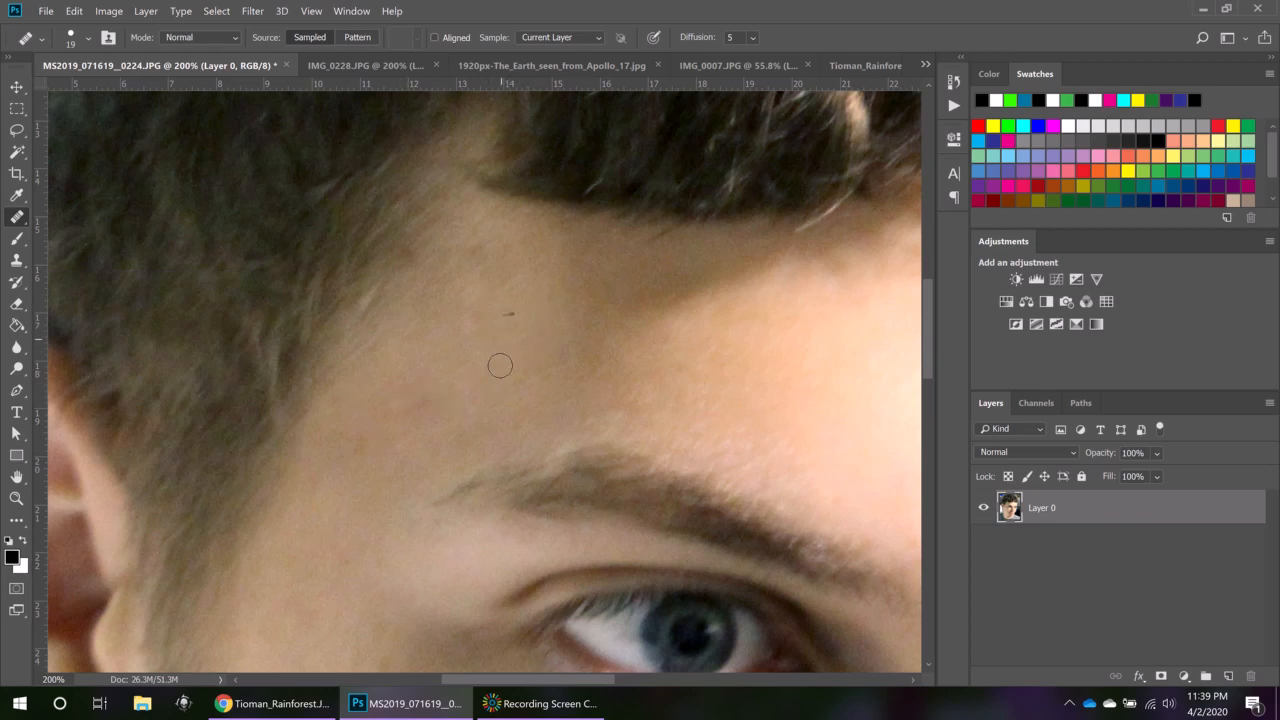
left_click(386, 423)
left_click(514, 350, "alt")
- Retouch the stray hair tips at the lower edge of the fringe with the Healing Brush, sampling the skin next to them
left_click_drag(599, 685, 640, 689)
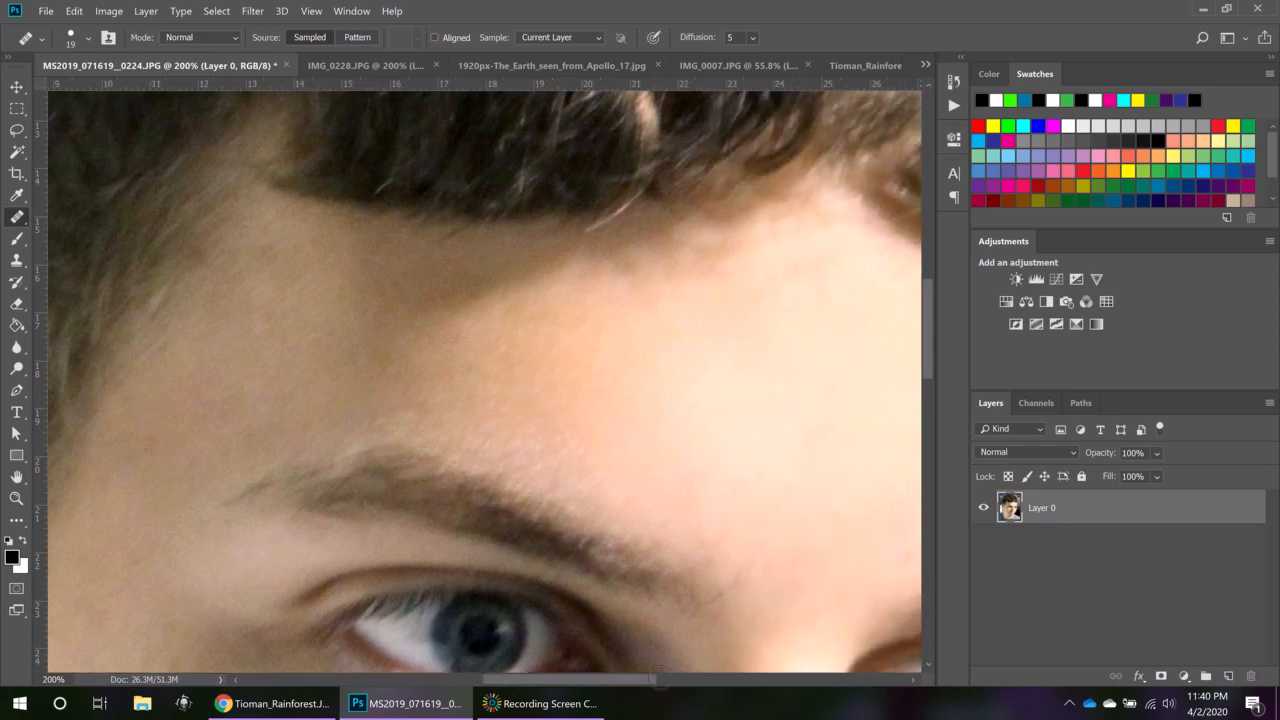
left_click_drag(929, 371, 930, 336)
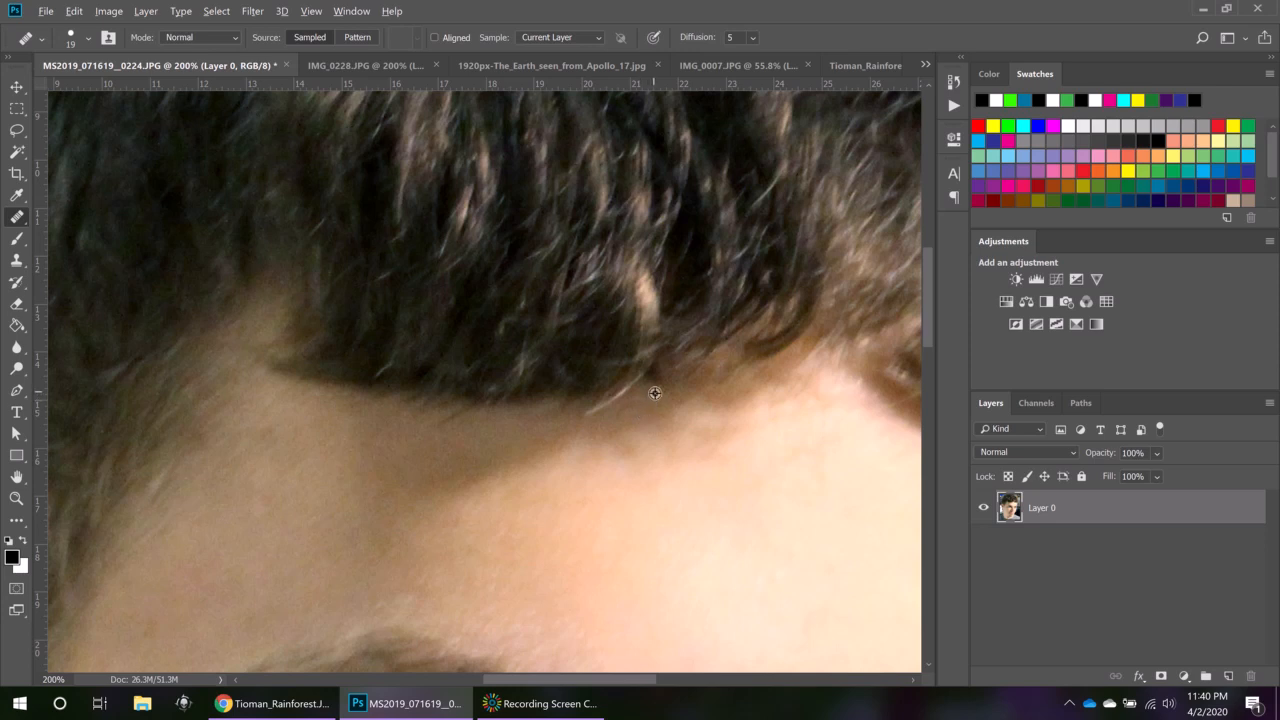
left_click(655, 393, "alt")
left_click(632, 398)
- Compare the portrait before and after healing by switching between the Crop state and the last Healing Brush state in the history
left_click_drag(546, 681, 623, 682)
left_click_drag(930, 281, 918, 545)
left_click_drag(680, 680, 570, 688)
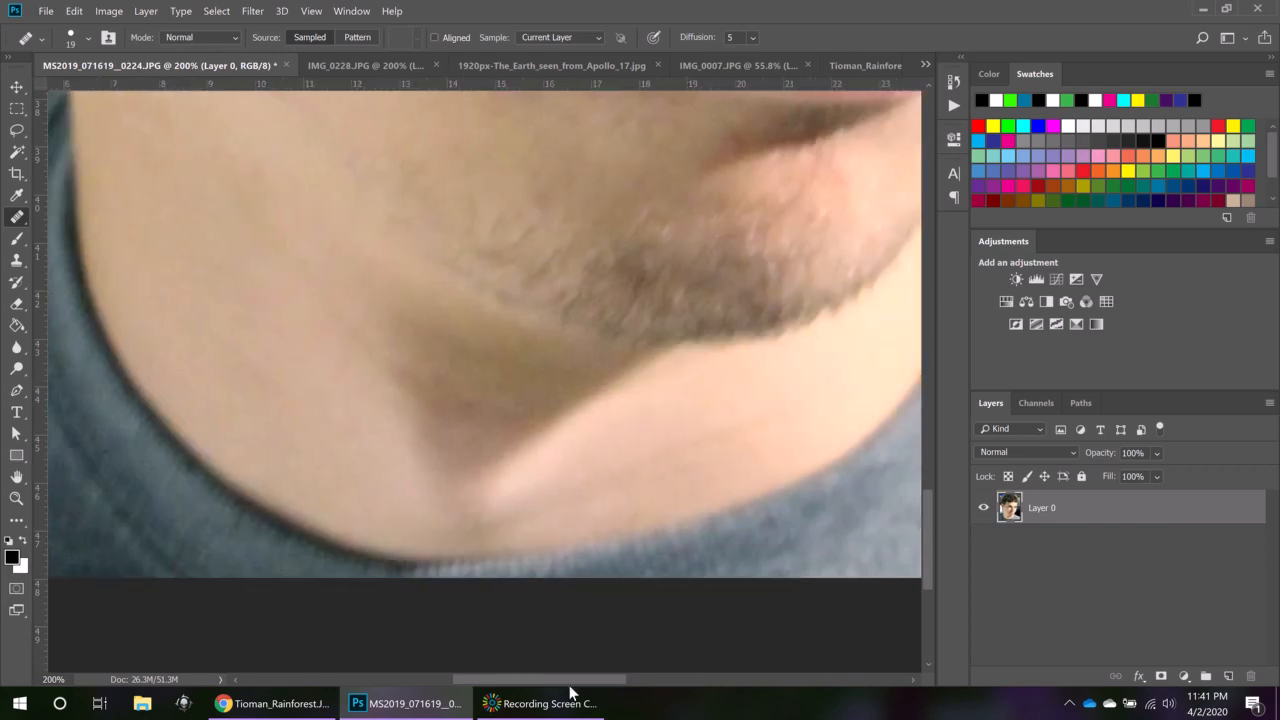
key("ctrl+0")
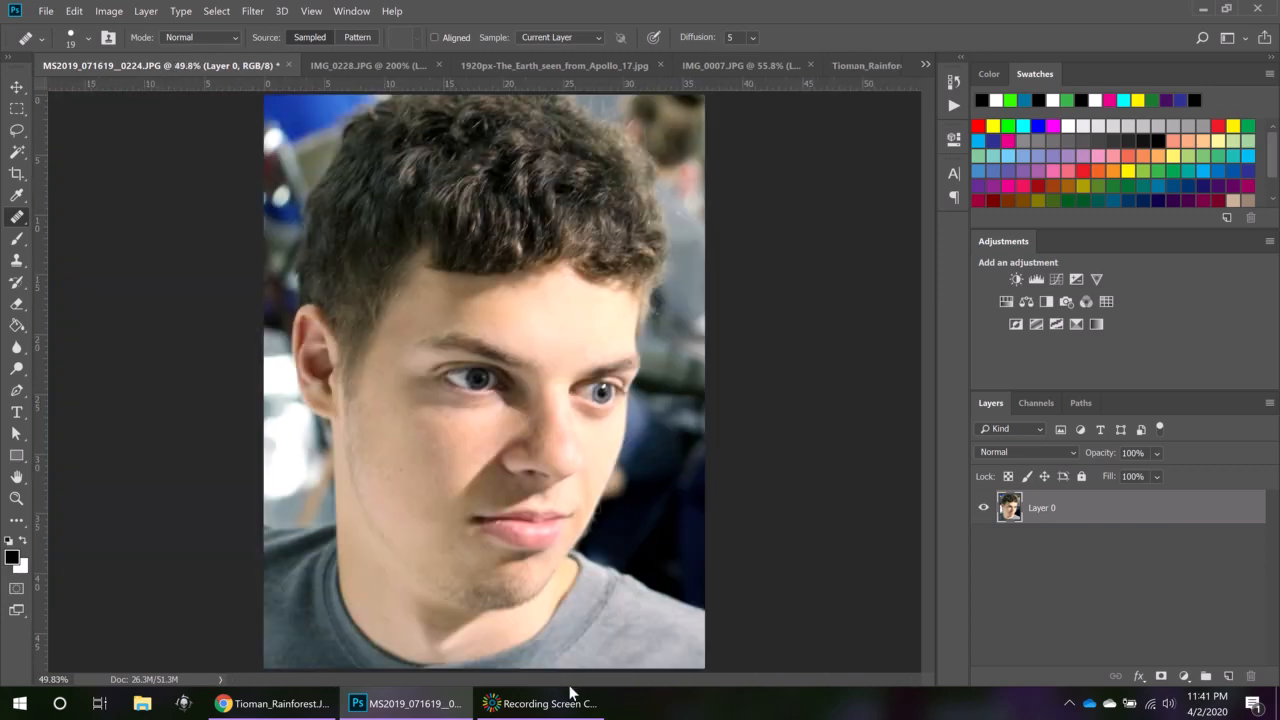
left_click(955, 86)
left_click_drag(928, 266, 928, 196)
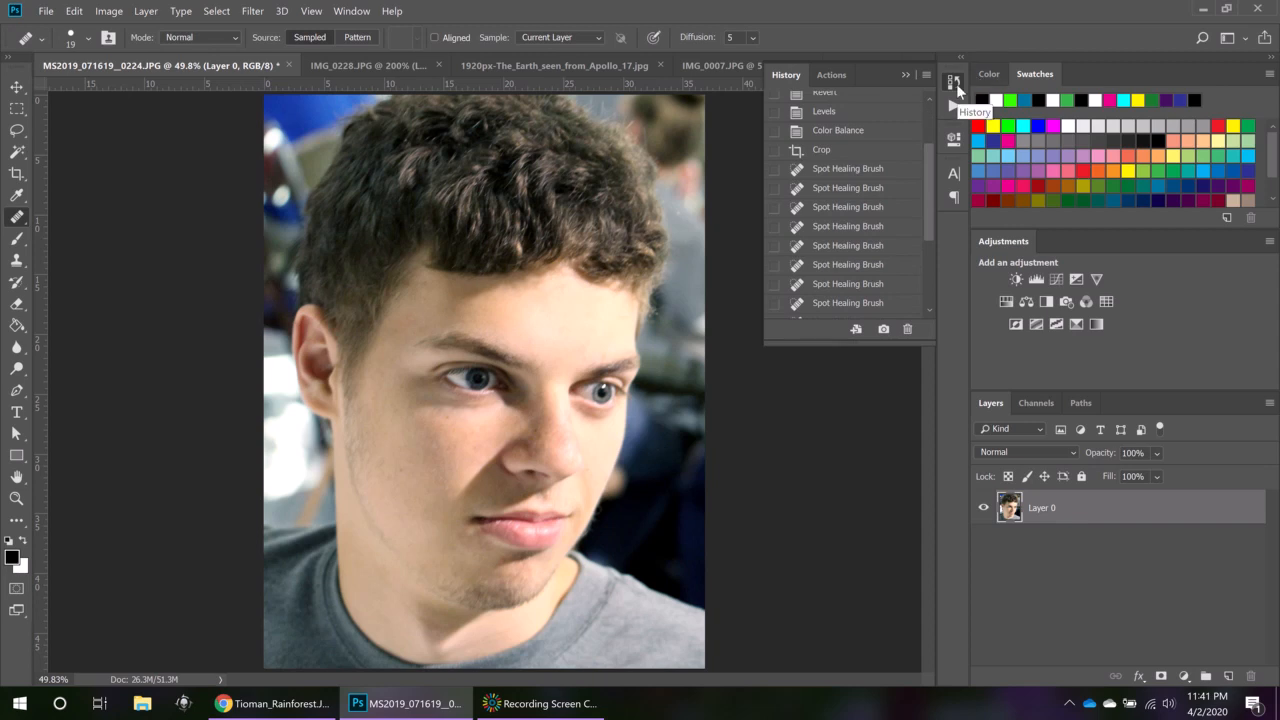
left_click(868, 152)
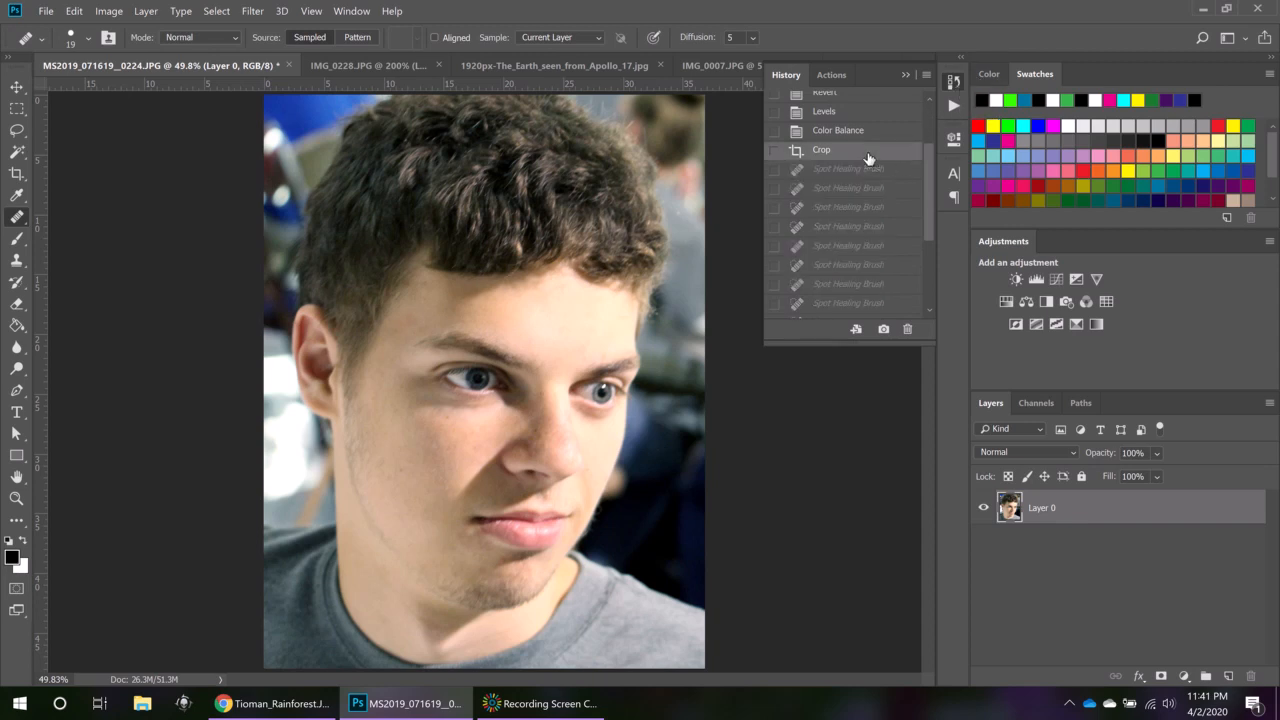
left_click_drag(925, 218, 934, 309)
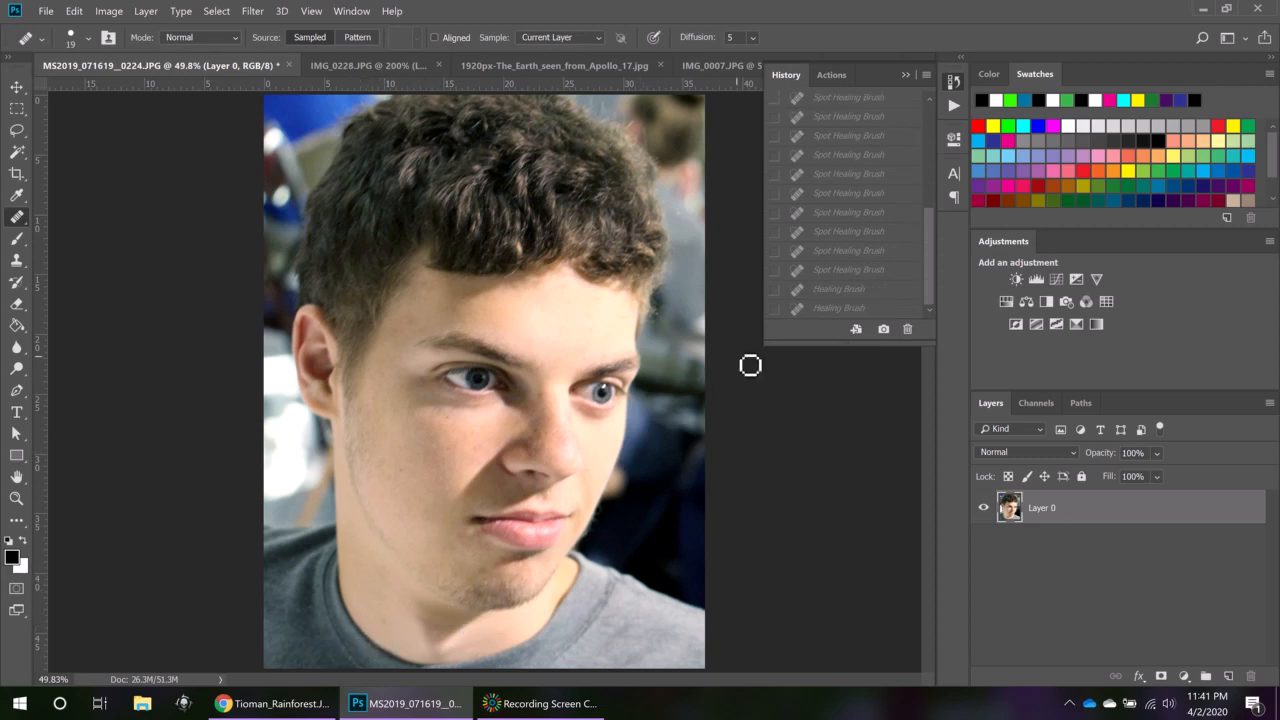
left_click(840, 310)
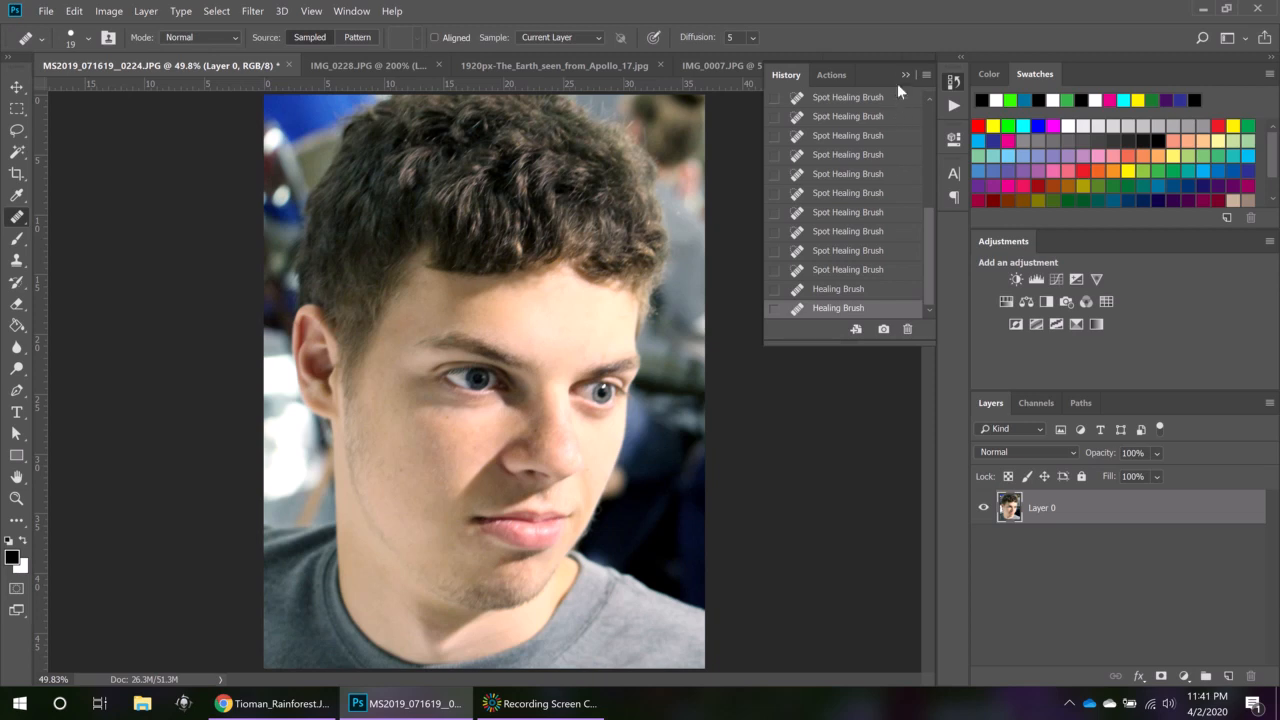
left_click(872, 272)
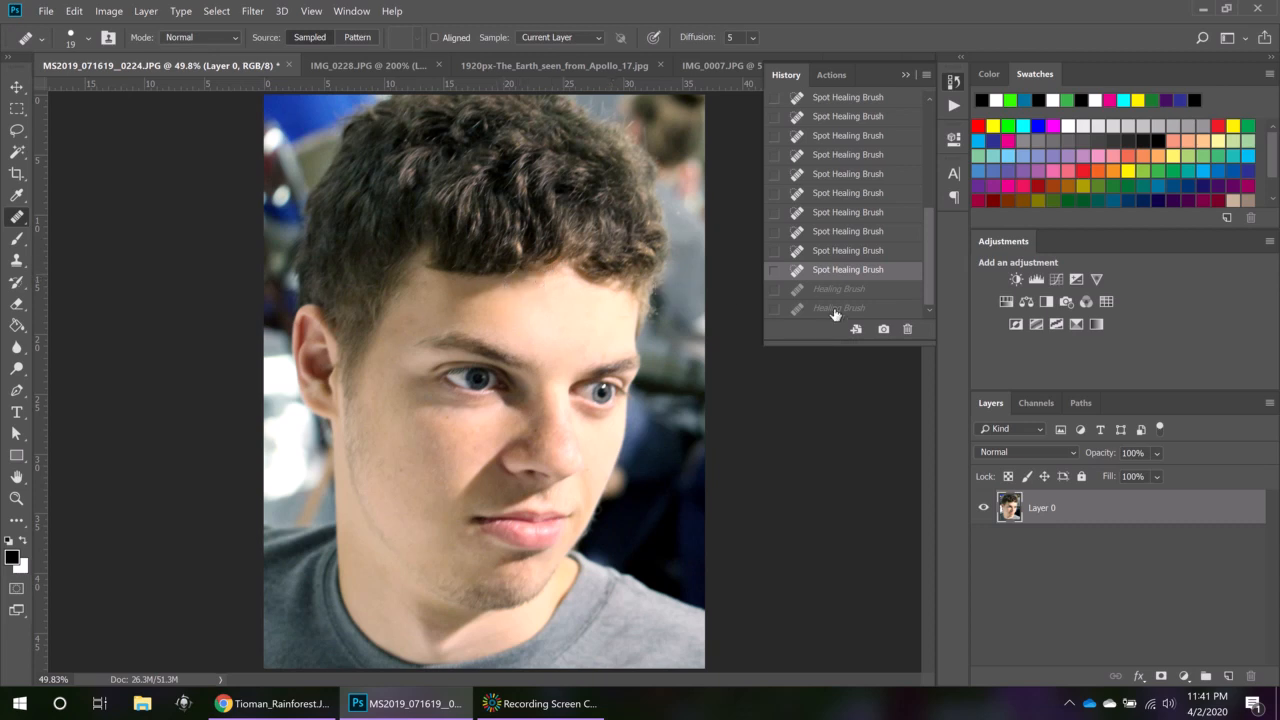
left_click(835, 310)
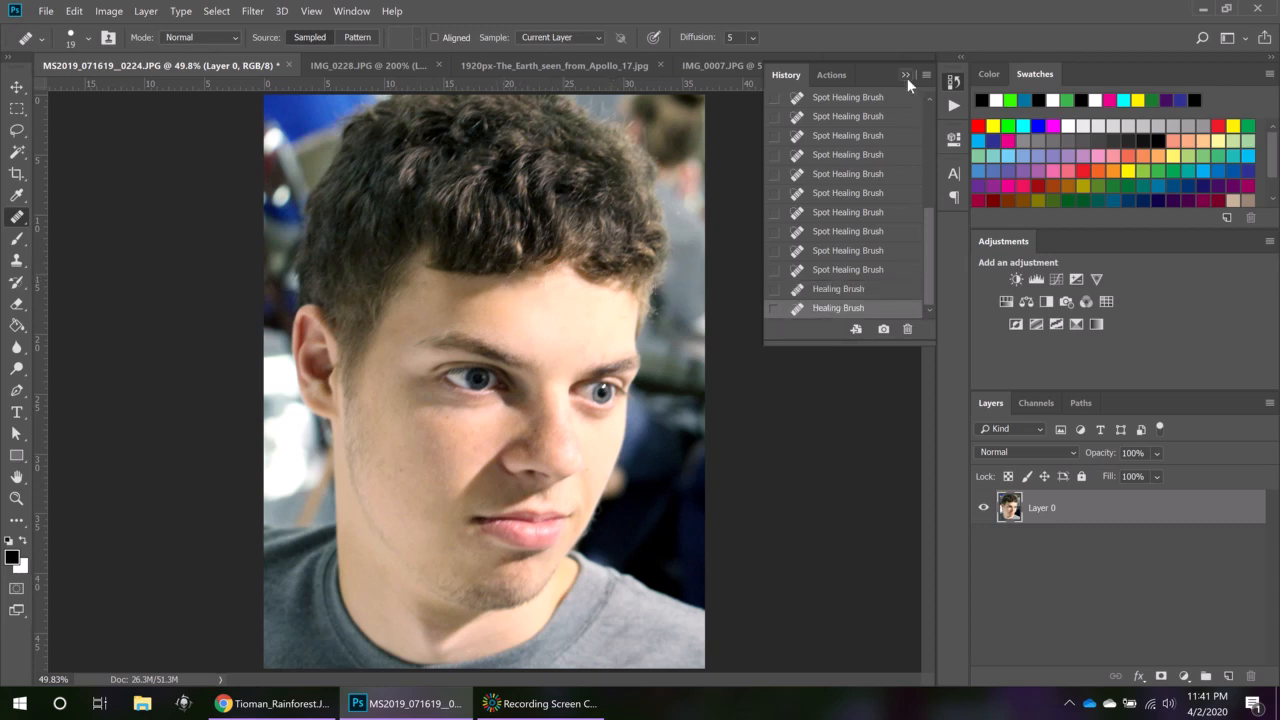
left_click(907, 78)
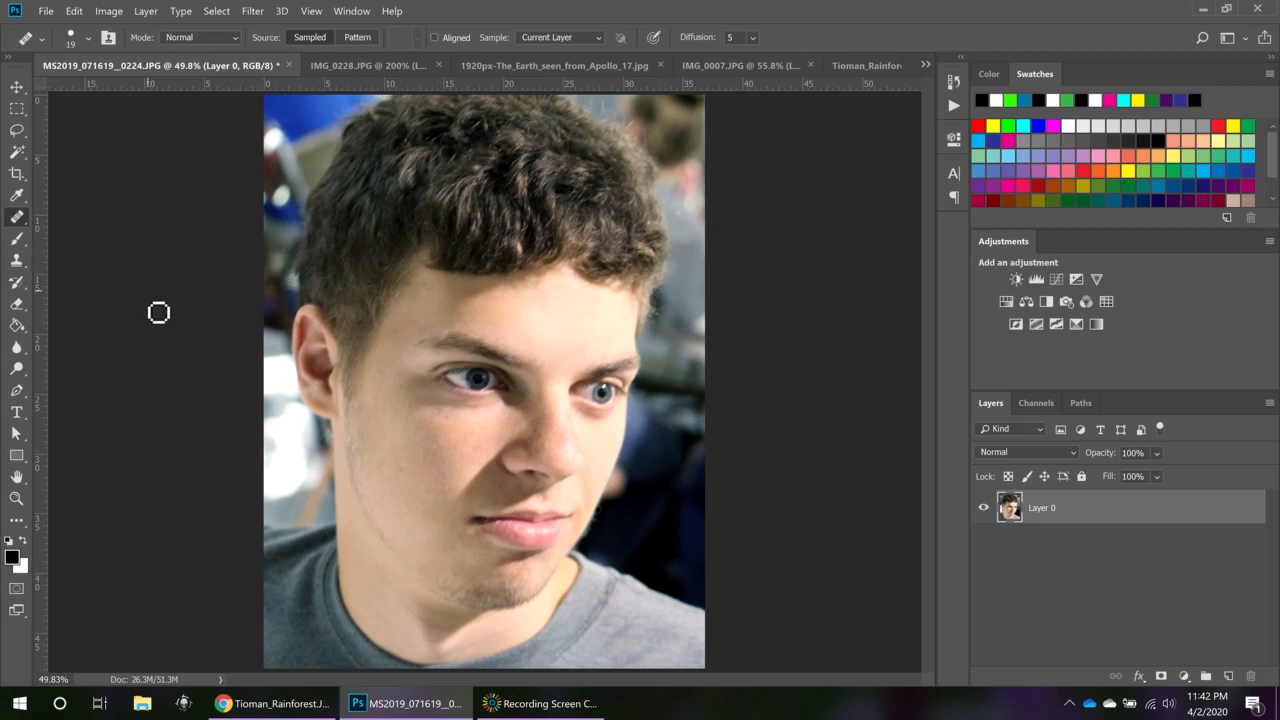
- Clone the eye nearest the visible ear onto the middle of the forehead with a 105 px Clone Stamp at 0% hardness
left_click(18, 264)
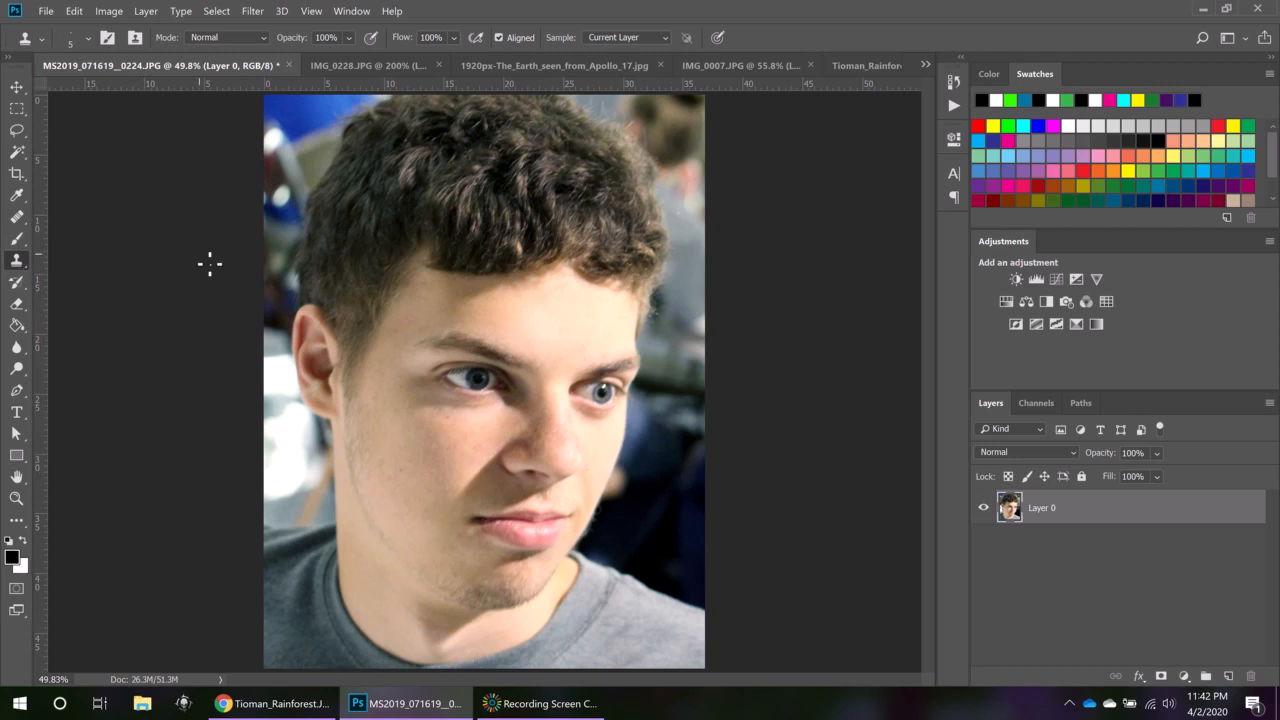
left_click(89, 40)
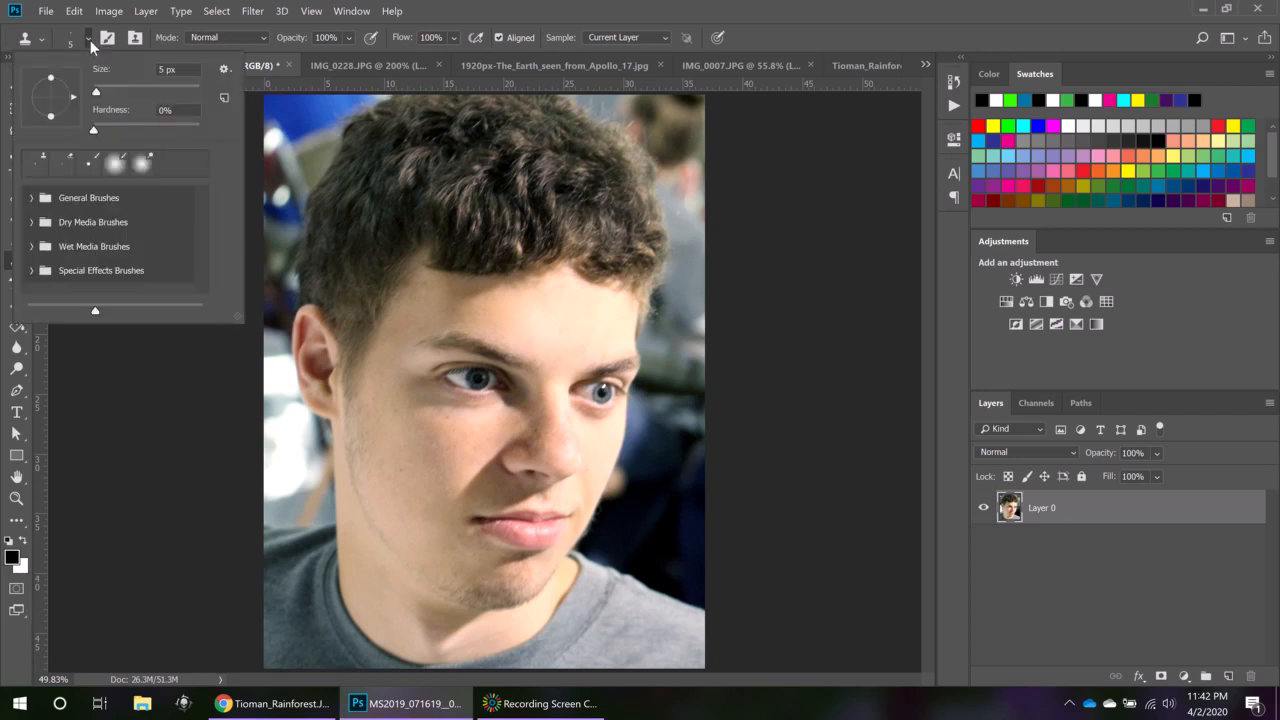
mouse_move(97, 93)
left_mouse_down()
mouse_move(133, 95)
mouse_move(115, 94)
left_mouse_up()
left_click_drag(113, 94, 113, 94)
left_click(89, 45)
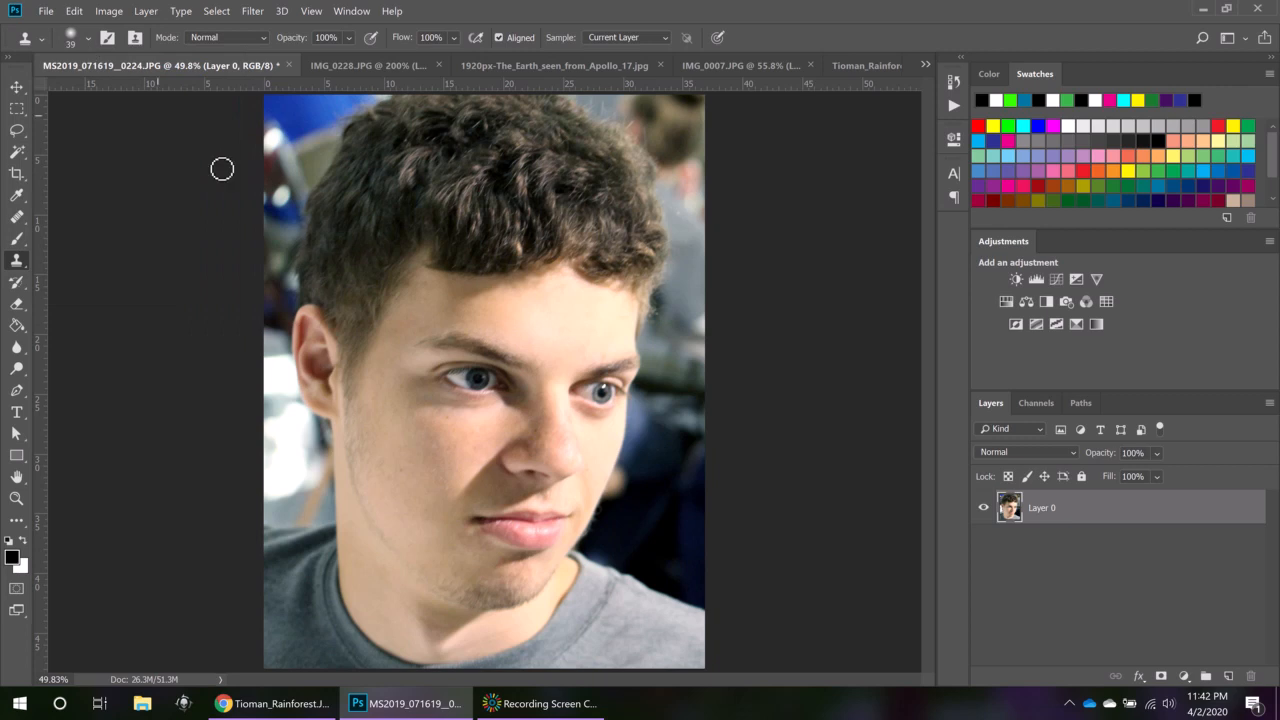
left_click(89, 40)
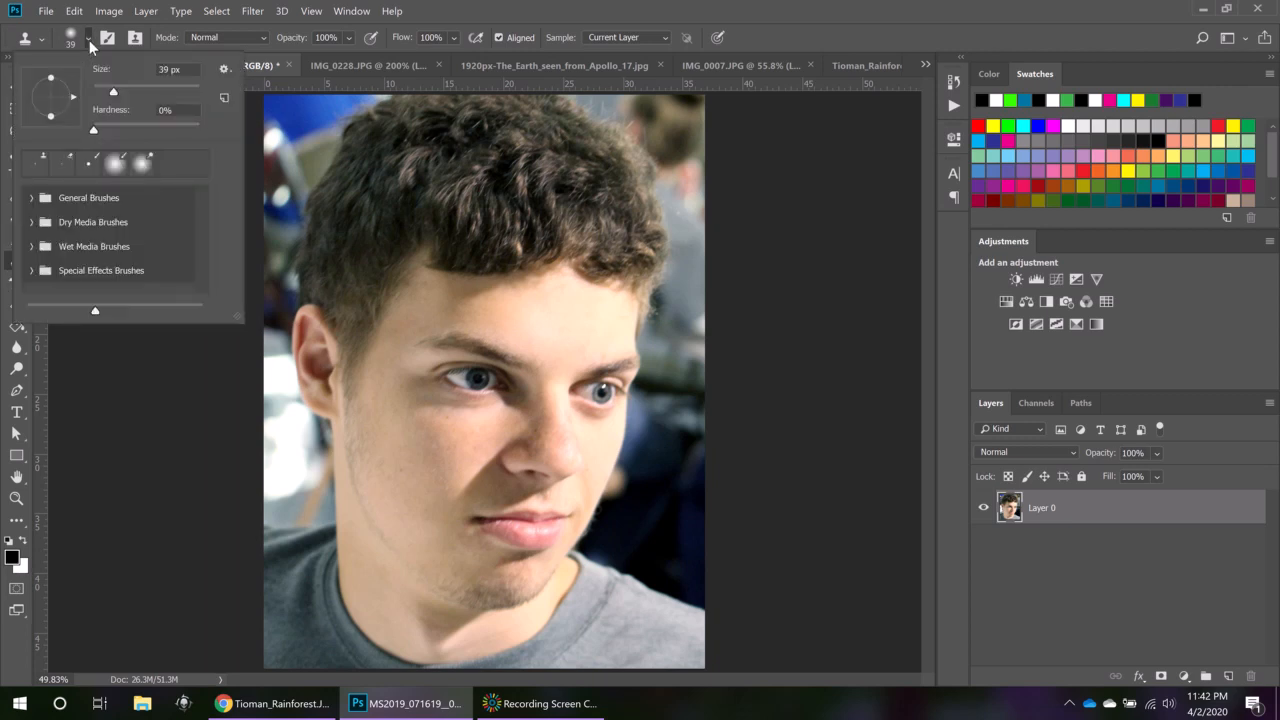
left_click_drag(117, 94, 147, 95)
left_click(88, 43)
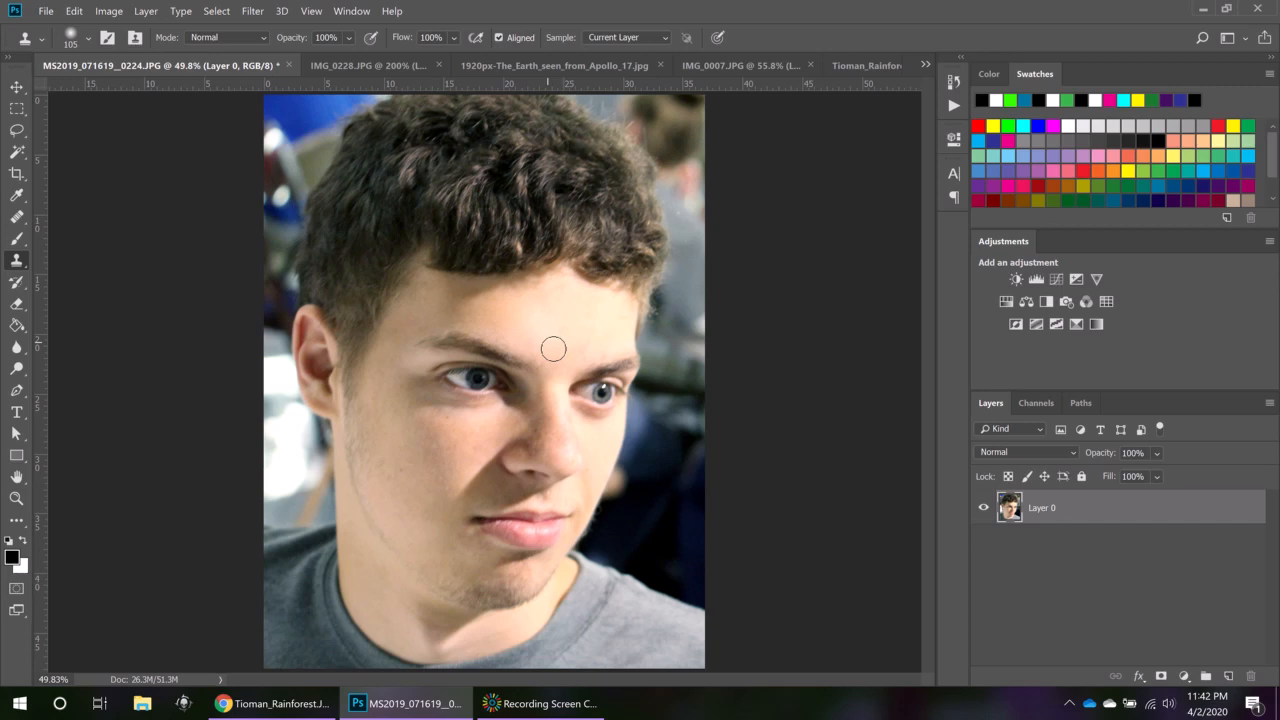
left_click(478, 380, "alt")
mouse_move(557, 328)
left_mouse_down()
mouse_move(565, 315)
mouse_move(560, 334)
mouse_move(576, 334)
mouse_move(522, 336)
mouse_move(568, 312)
mouse_move(586, 318)
mouse_move(580, 341)
mouse_move(592, 334)
mouse_move(560, 348)
mouse_move(520, 328)
mouse_move(550, 305)
mouse_move(587, 311)
mouse_move(601, 335)
mouse_move(596, 313)
mouse_move(524, 335)
mouse_move(508, 318)
mouse_move(548, 300)
mouse_move(563, 305)
mouse_move(571, 346)
mouse_move(512, 328)
left_mouse_up()
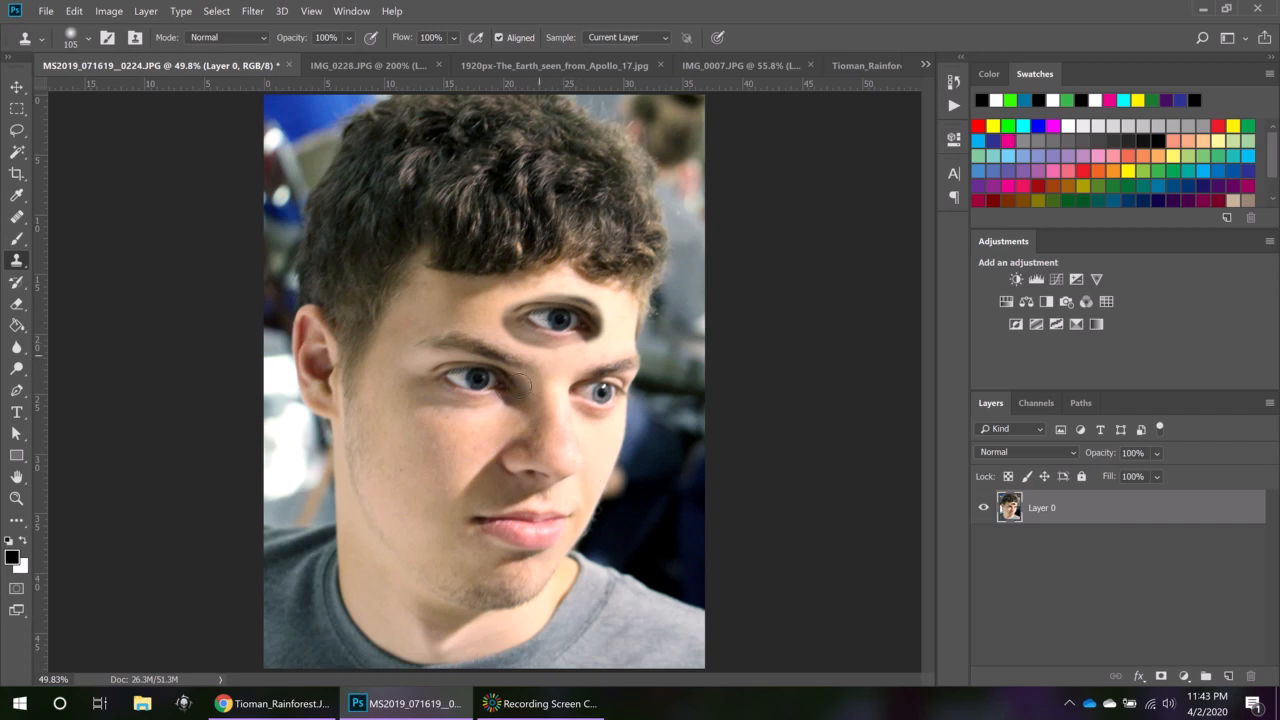
- Blend the edges of the cloned forehead eye into the surrounding skin with a 90 px Healing Brush, sampling skin from the cheek
left_click(17, 216)
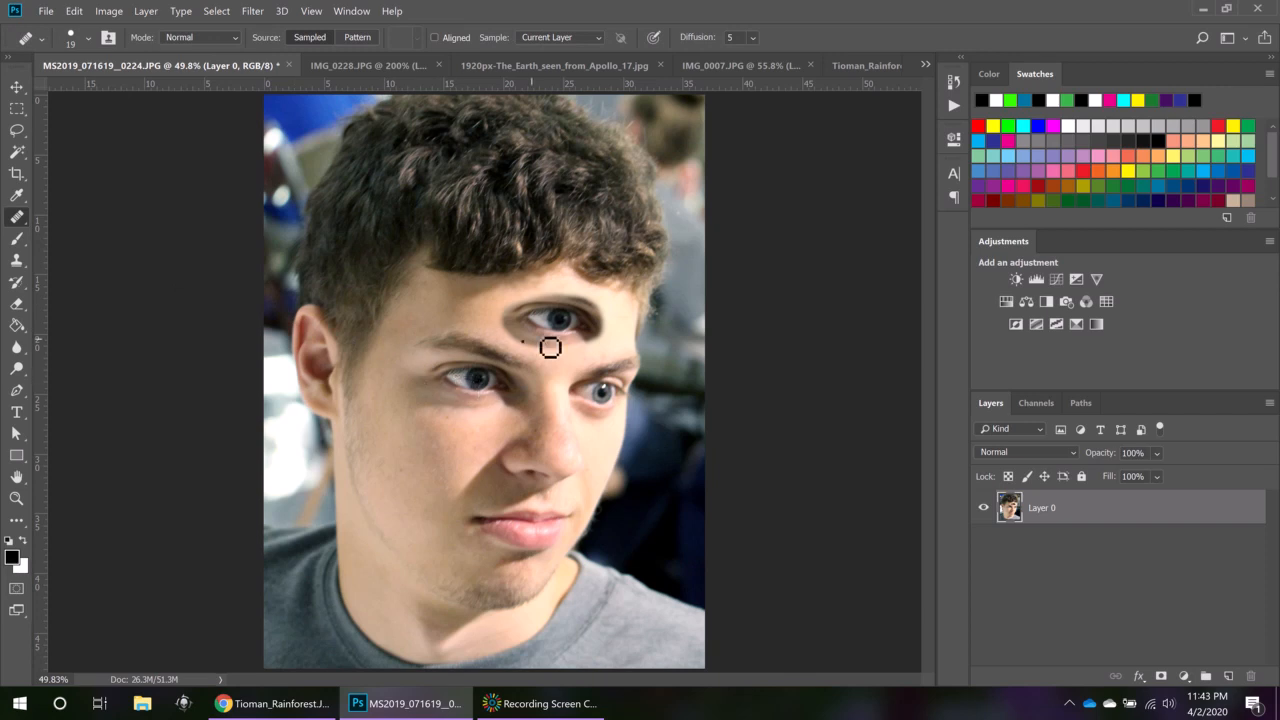
left_click(449, 440, "alt")
key("bracketright")
key("bracketright")
key("bracketright")
key("bracketright")
key("bracketright")
key("bracketright")
key("bracketright")
key("bracketright")
key("bracketright")
key("bracketright")
key("bracketright")
key("bracketright")
key("bracketright")
key("bracketright")
key("bracketright")
left_click(496, 314)
key("bracketleft")
key("bracketleft")
key("bracketleft")
mouse_move(507, 331)
left_mouse_down()
mouse_move(516, 346)
mouse_move(552, 348)
mouse_move(516, 340)
mouse_move(505, 318)
mouse_move(528, 344)
mouse_move(578, 354)
left_mouse_up()
mouse_move(579, 357)
left_mouse_down()
mouse_move(598, 309)
mouse_move(549, 299)
mouse_move(585, 298)
mouse_move(568, 293)
mouse_move(606, 355)
left_mouse_up()
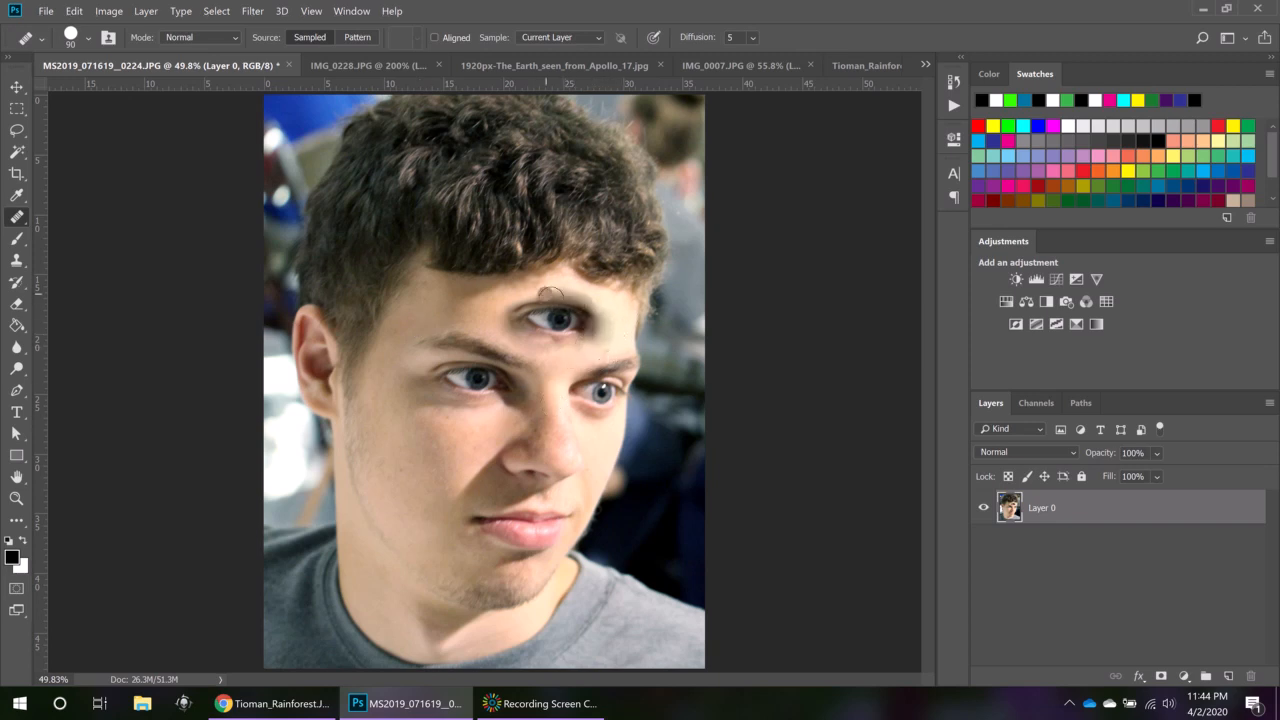
left_click_drag(548, 293, 616, 317)
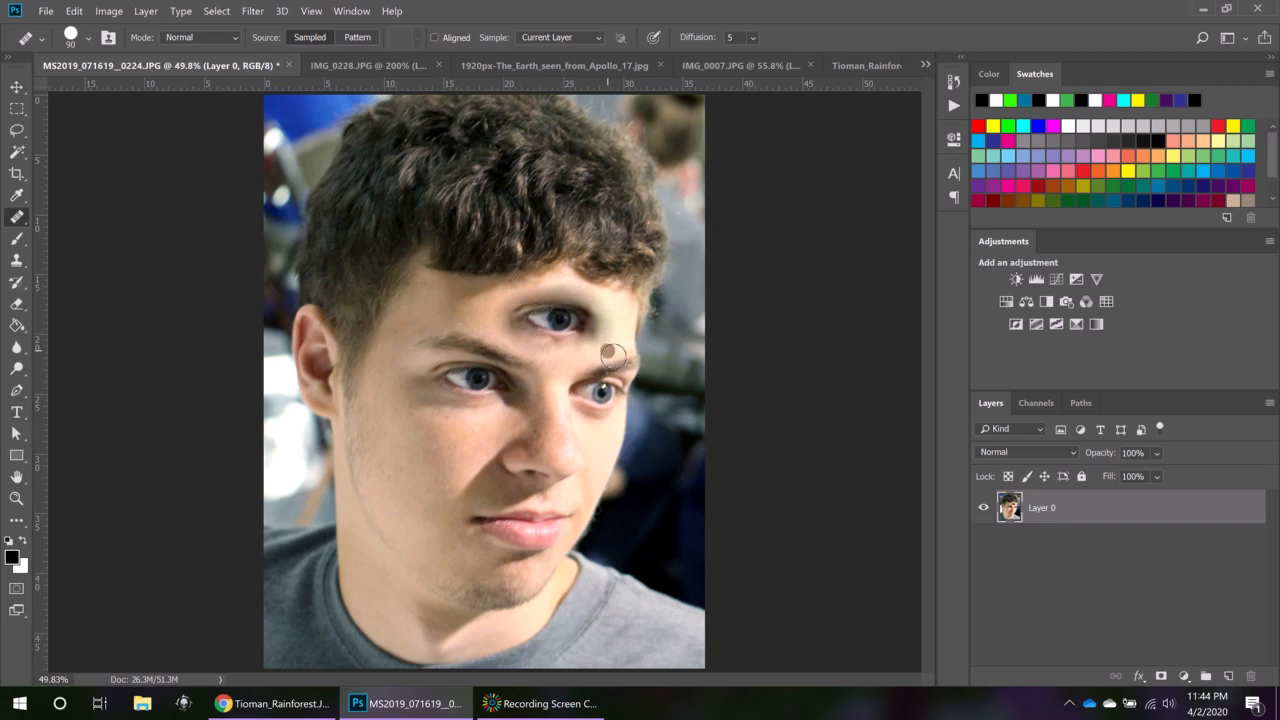
- Touch up the skin just above the far eyebrow, beneath the cloned eye, with the 40 px Spot Healing Brush
right_click(18, 222)
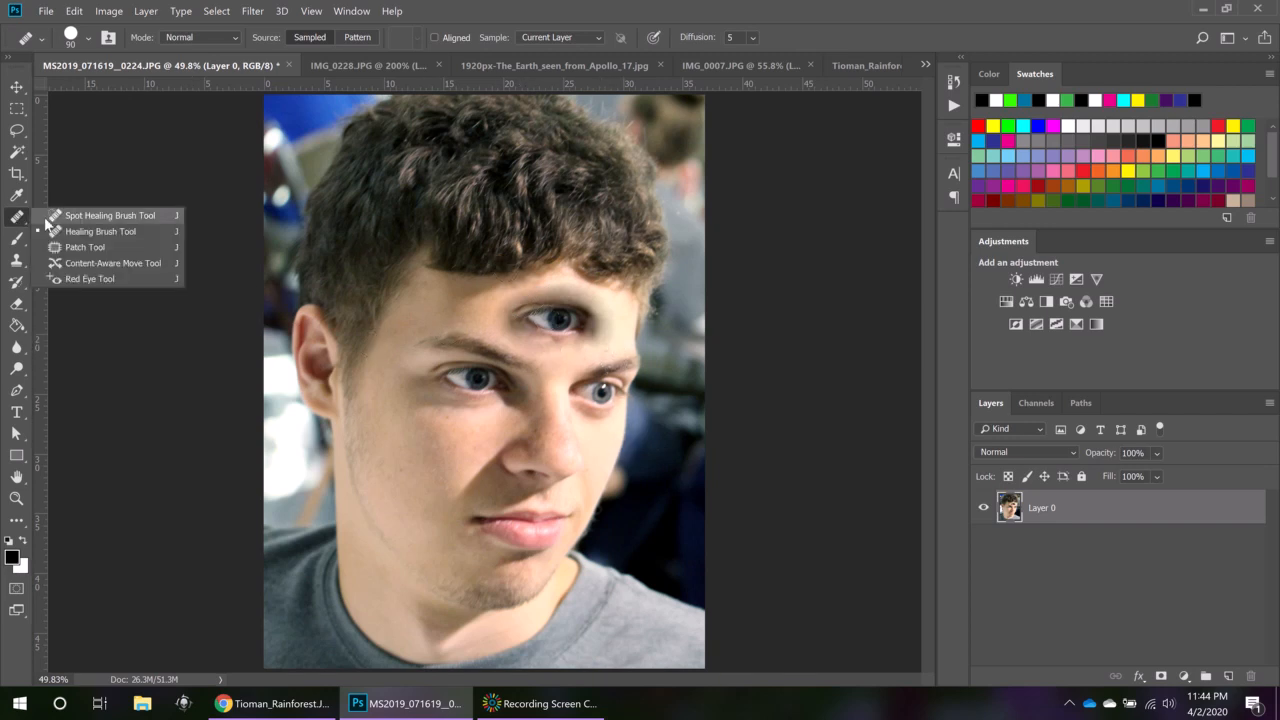
left_click(80, 215)
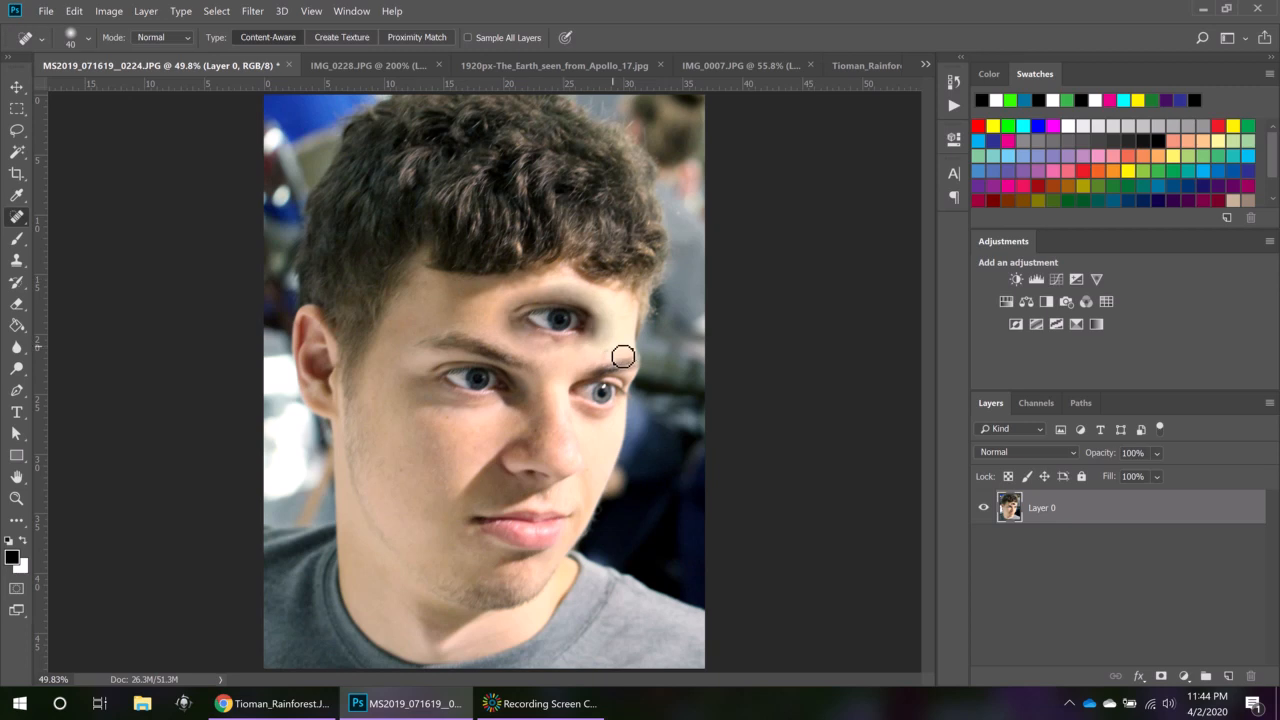
left_click_drag(612, 346, 606, 367)
left_click(586, 701)
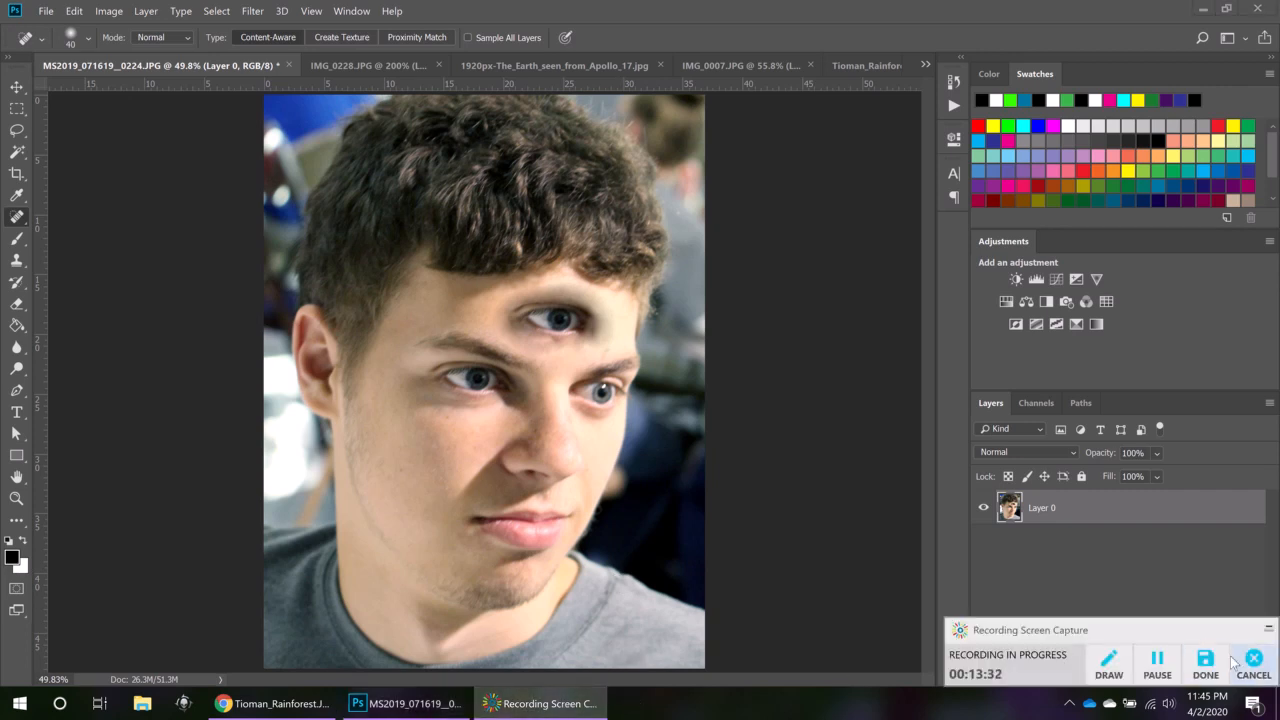